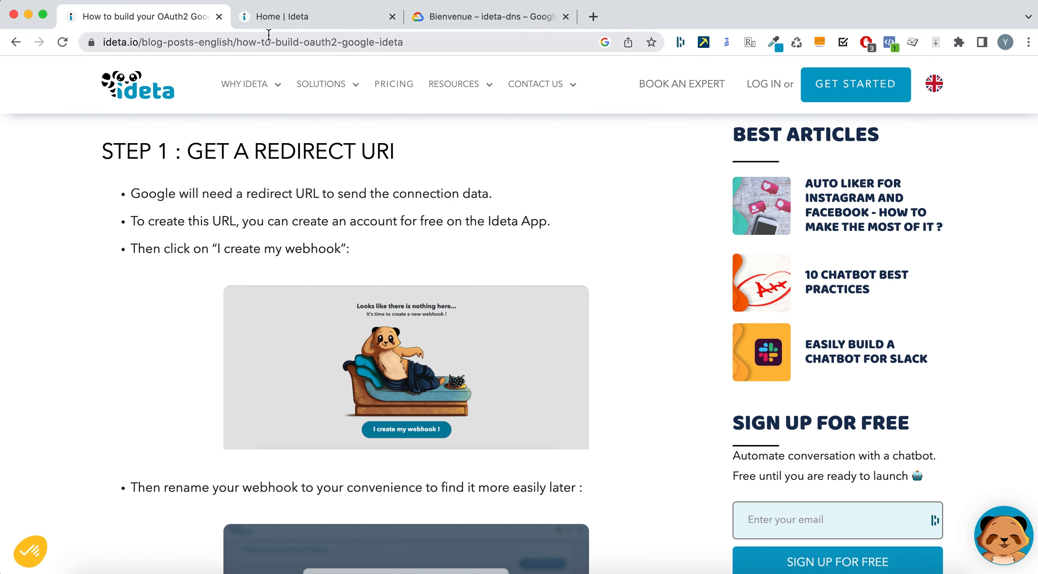
- Start a new webhook in Ideta and step through the workspace choice to the naming page
left_click(265, 17)
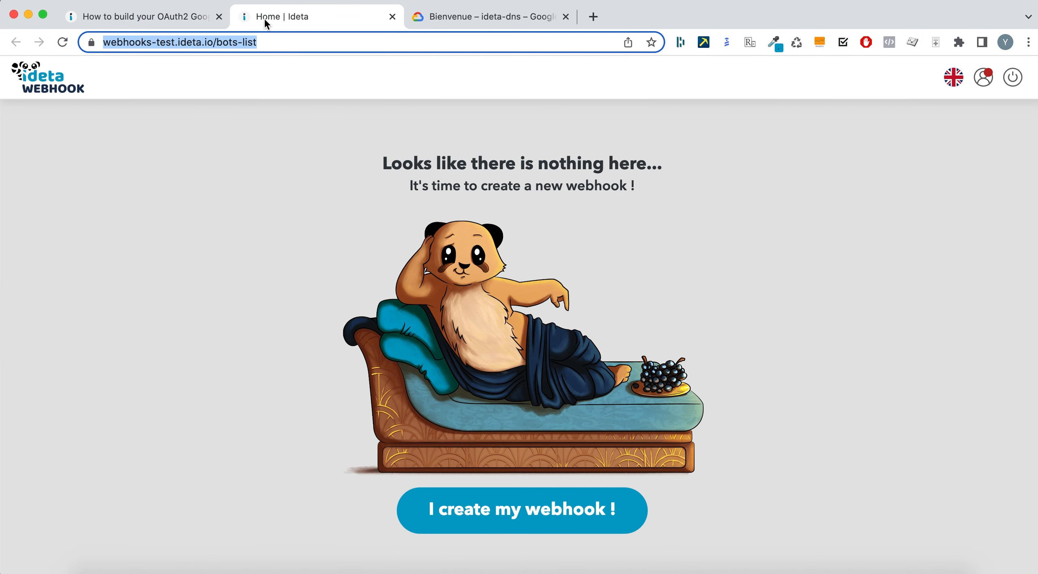
left_click(542, 501)
left_click(523, 539)
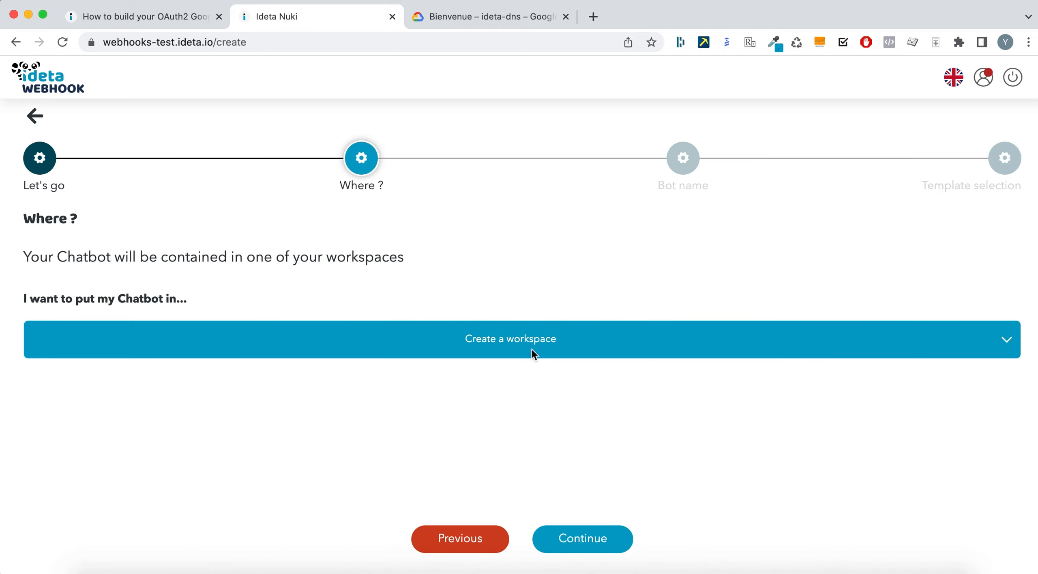
left_click(538, 346)
left_click(539, 385)
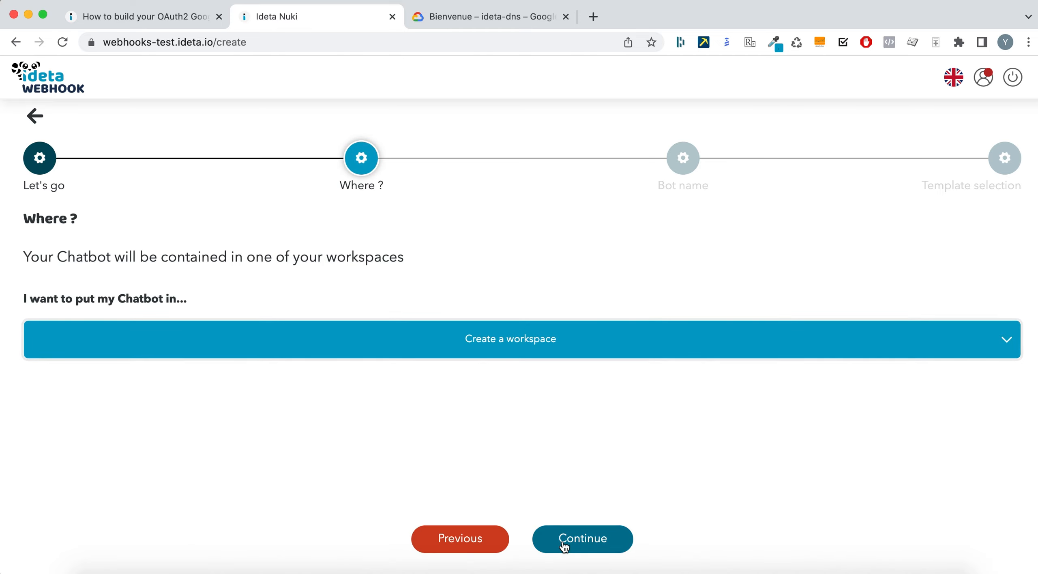
left_click(564, 541)
- Name the webhook 'My Oauth2 Google webhook' and create it from the Google OAuth 2.0 (Youtube) template
triple_click(145, 355)
type("M")
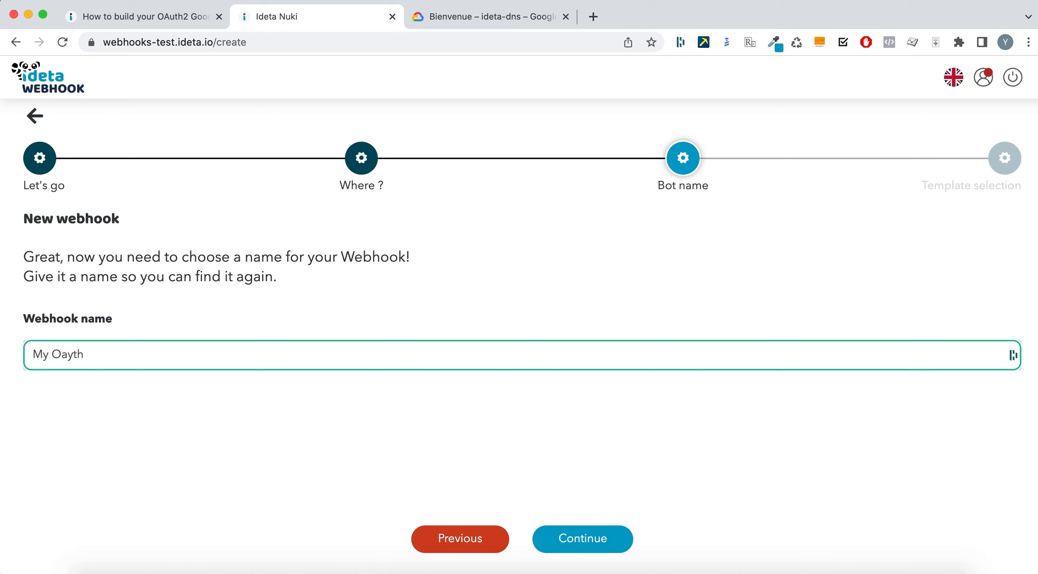
type("y Oauth2 Google webhook")
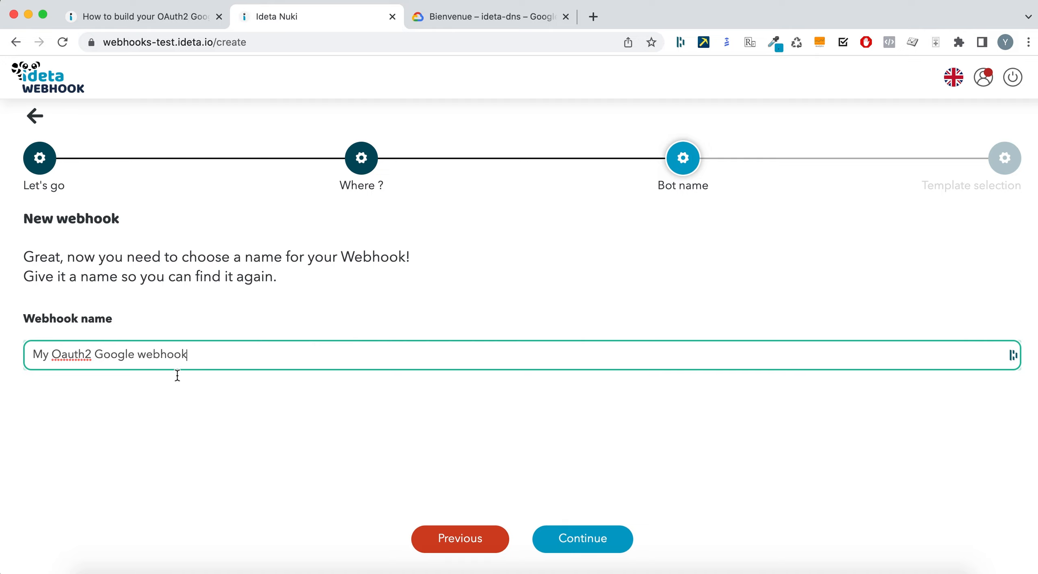
left_click(612, 538)
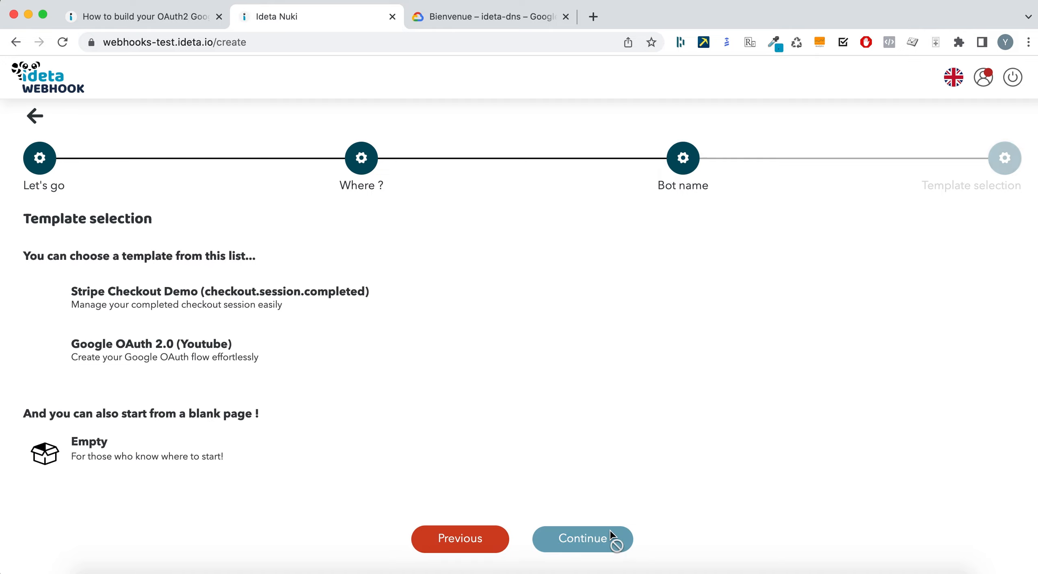
left_click(237, 346)
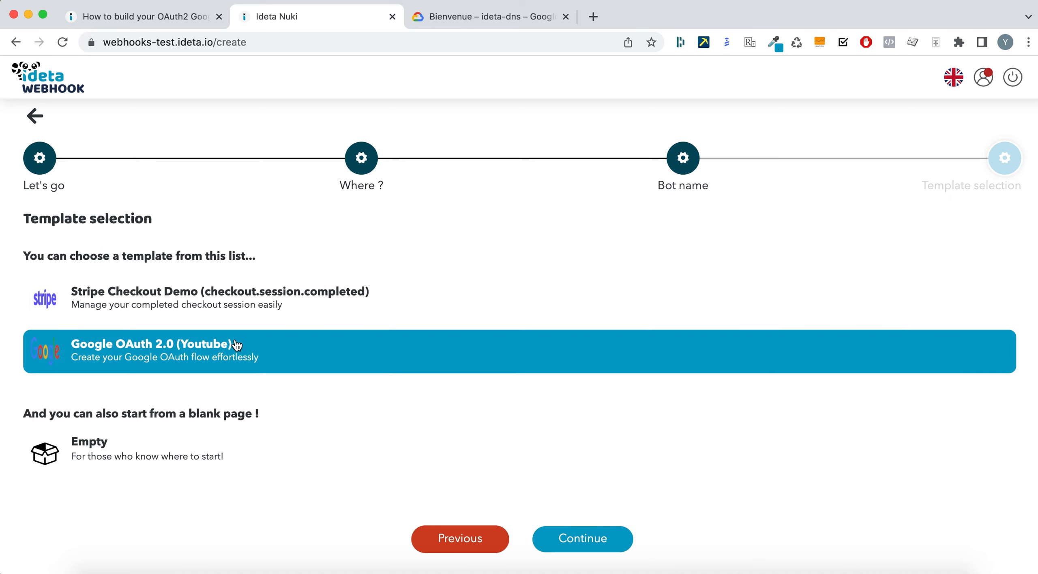
left_click(599, 543)
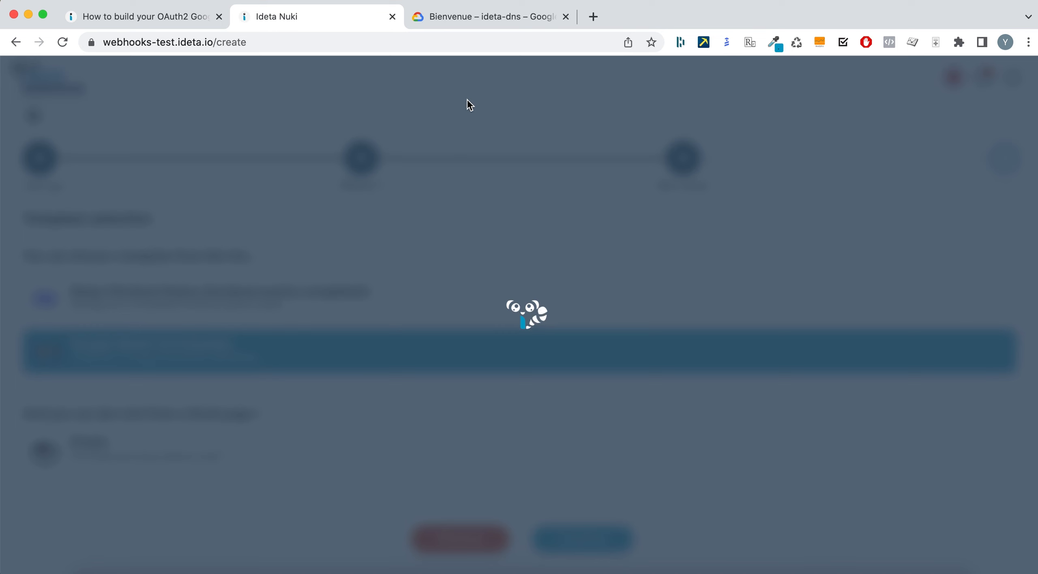
- Copy the new webhook's API endpoint URL from the editor's Publish dropdown
left_click(156, 22)
scroll(303, 444, "down", 5)
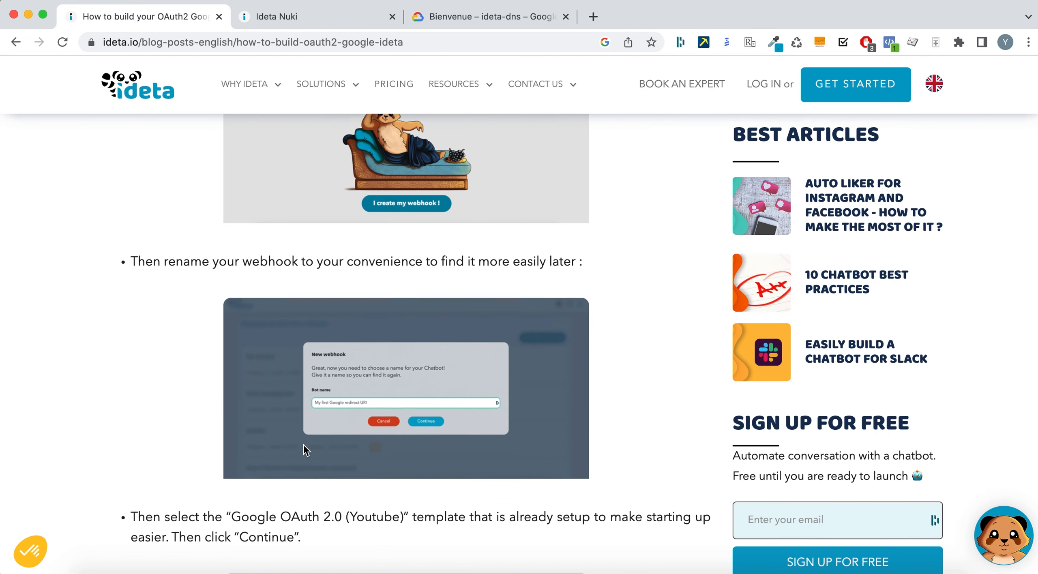
scroll(390, 419, "down", 6)
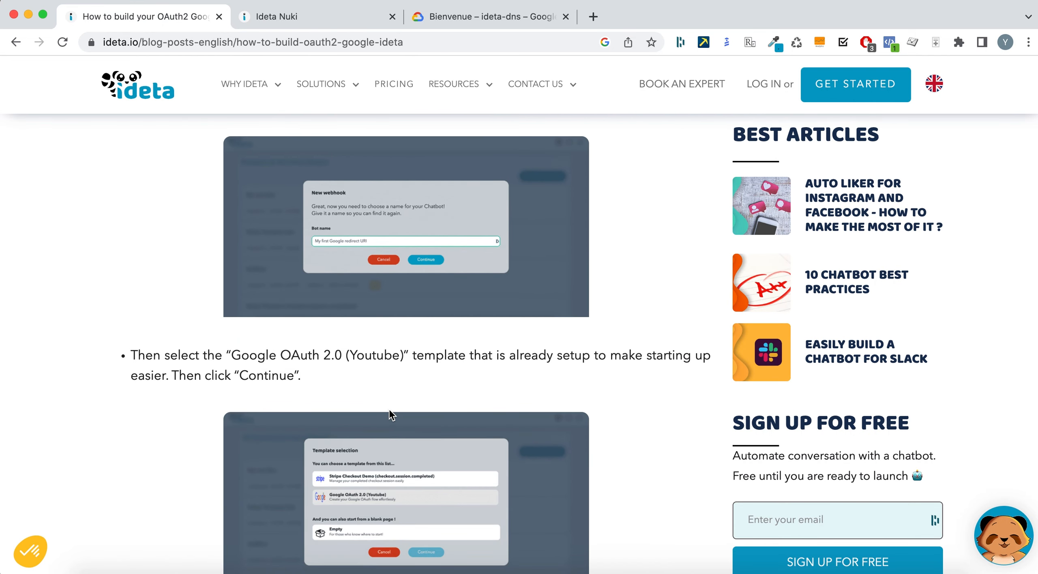
scroll(376, 429, "down", 7)
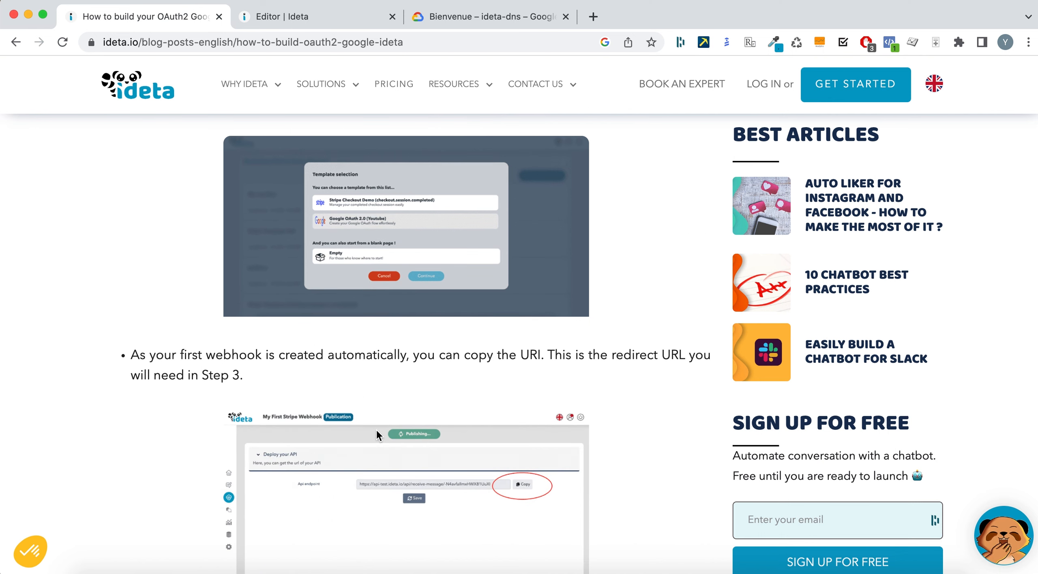
scroll(504, 326, "down", 2)
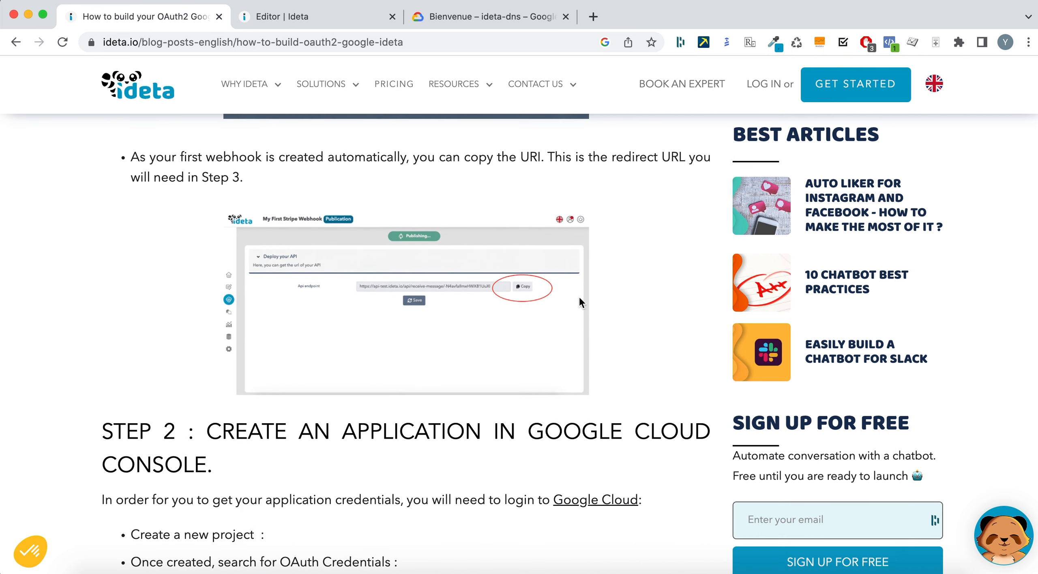
left_click(313, 17)
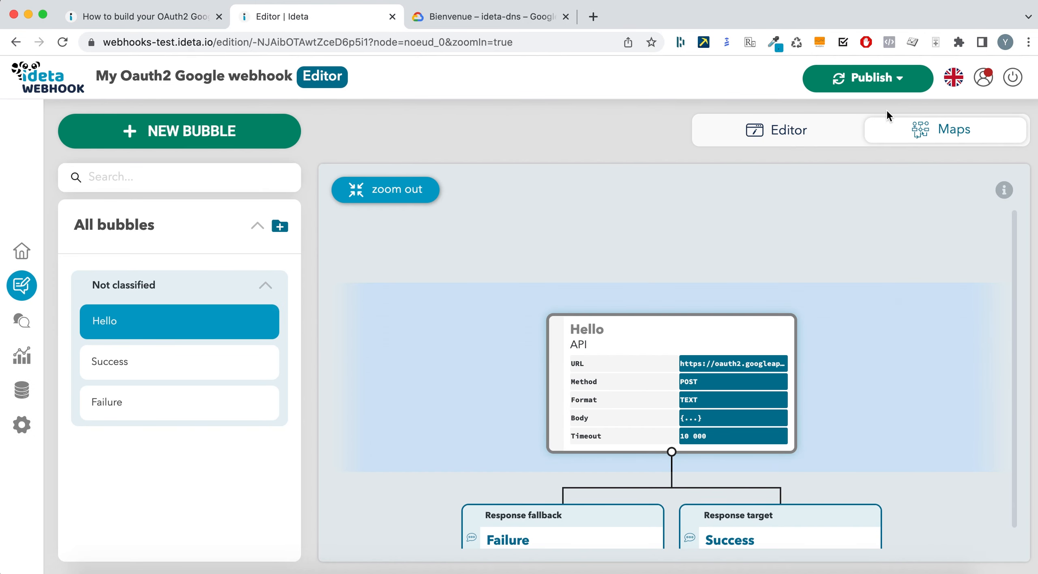
left_click(847, 89)
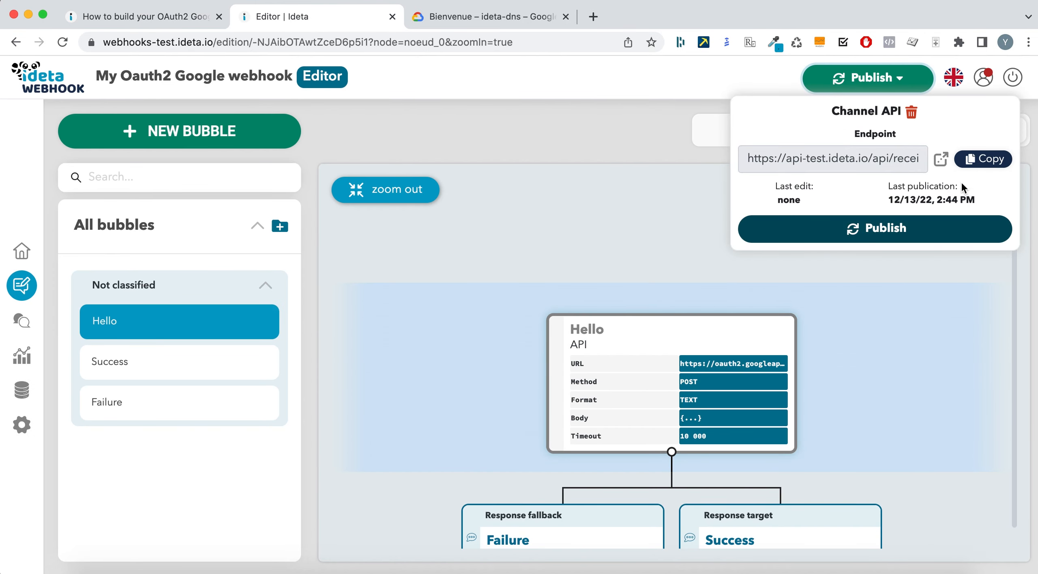
left_click(983, 159)
left_click(603, 142)
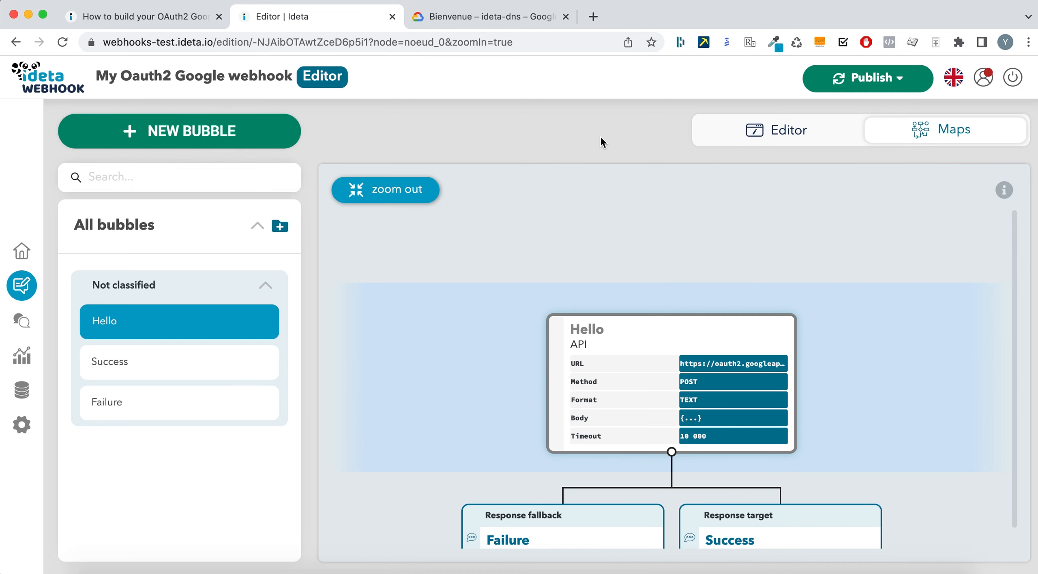
- Bring up the project list in the Google Cloud console
left_click(116, 18)
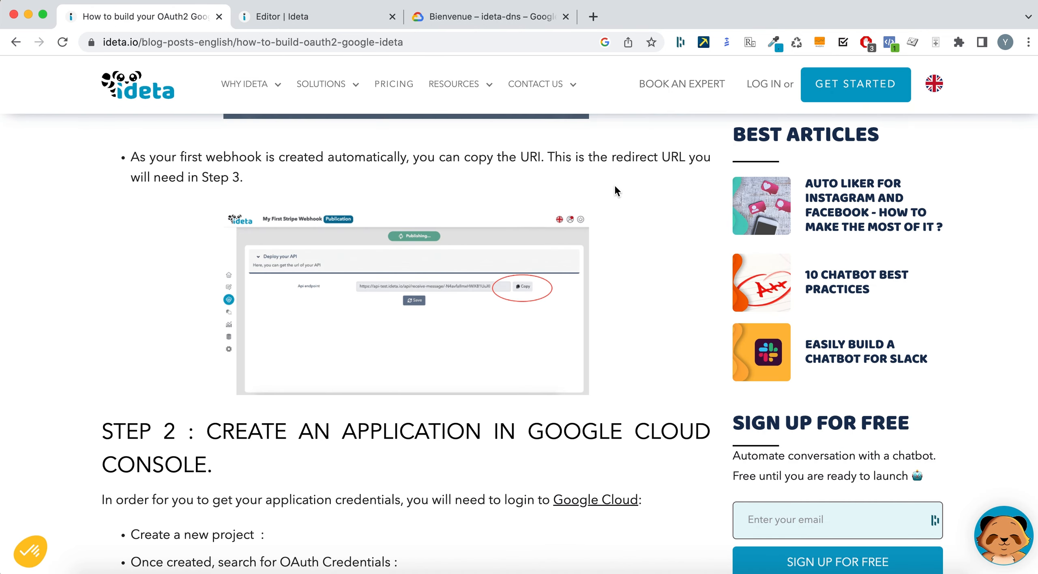
scroll(282, 339, "down", 5)
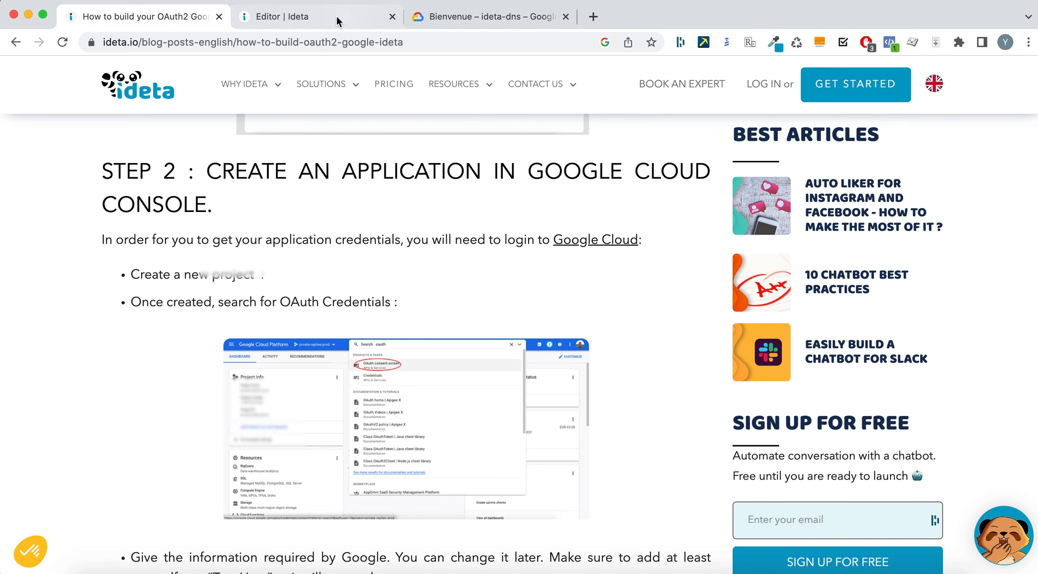
left_click(478, 17)
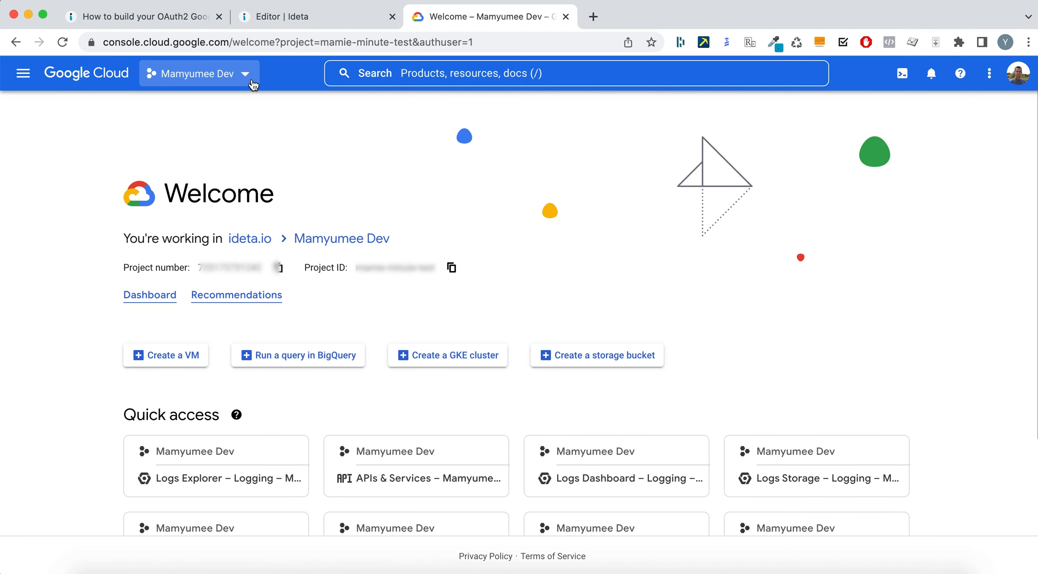
left_click(253, 84)
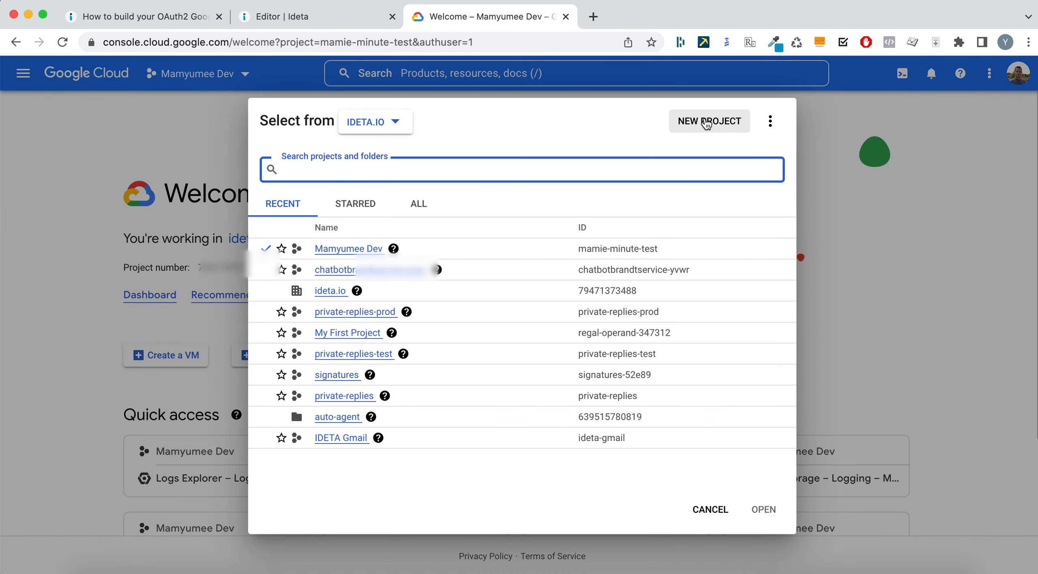
- Create a new Google Cloud project named 'My Oauth 2 demo'
left_click(706, 124)
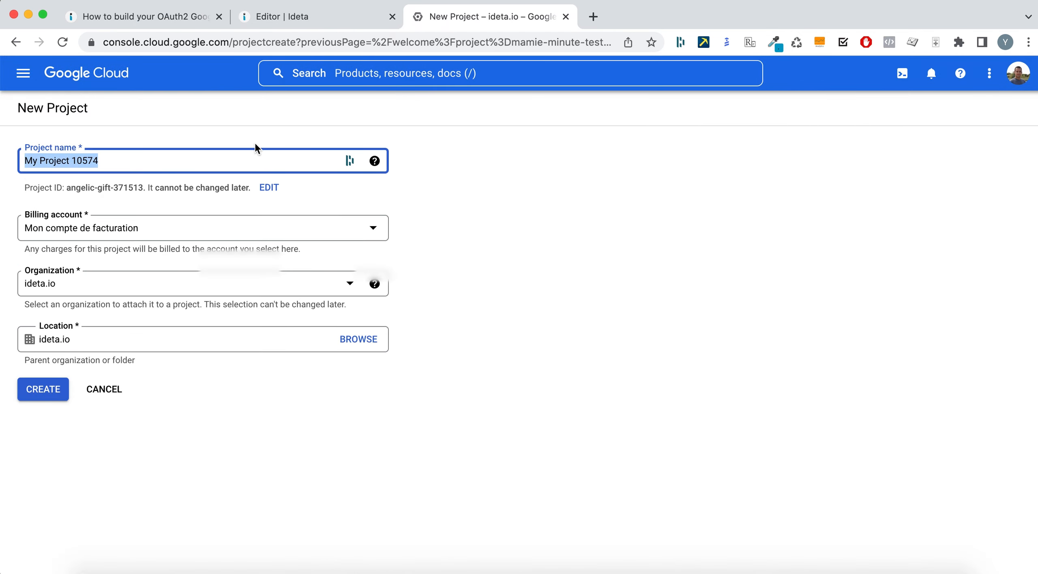
type("My Oauthh")
key("BackSpace")
type("2 demo")
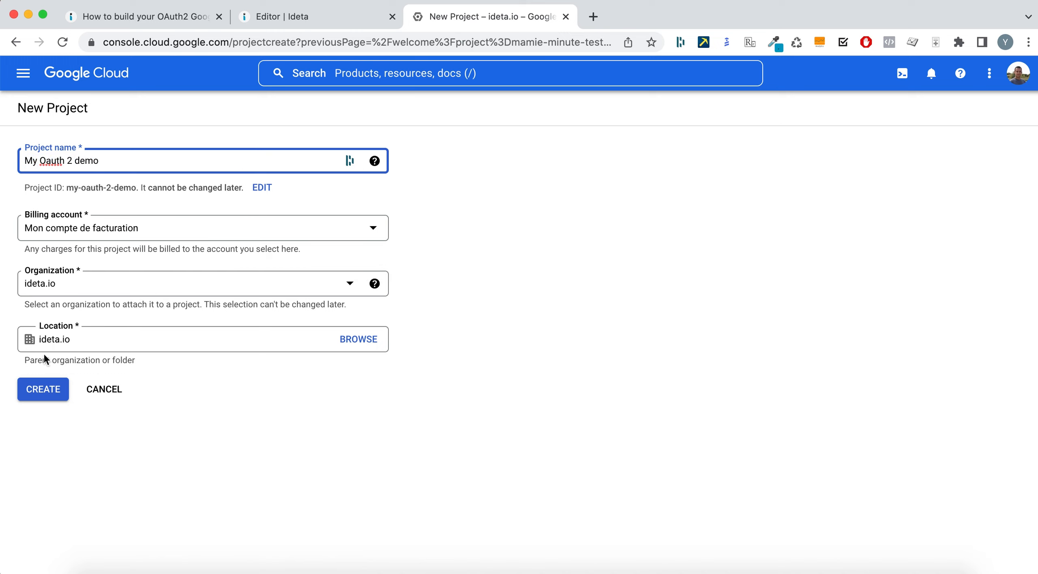
left_click(43, 389)
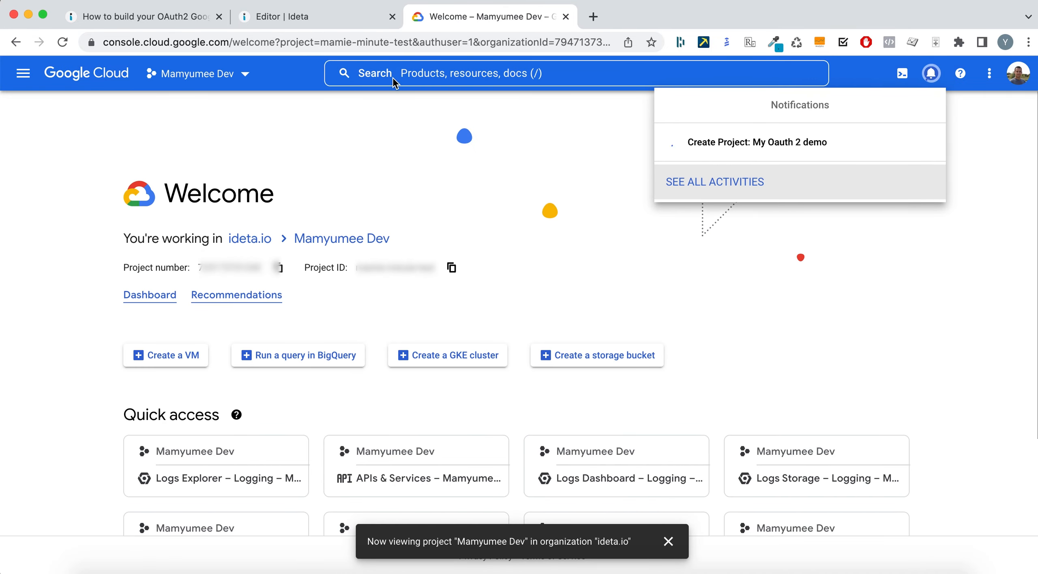
left_click(114, 5)
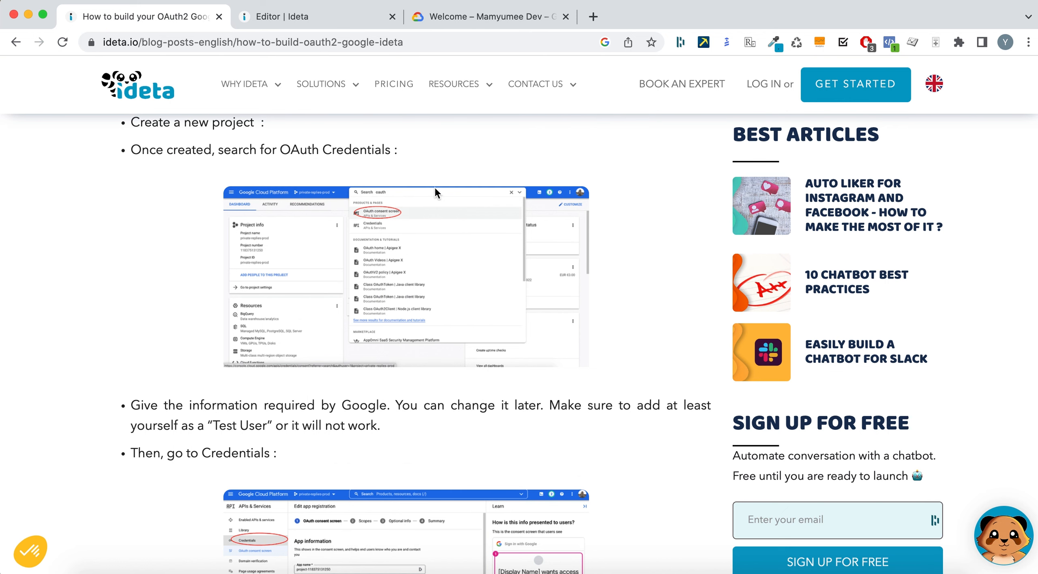
left_click(534, 20)
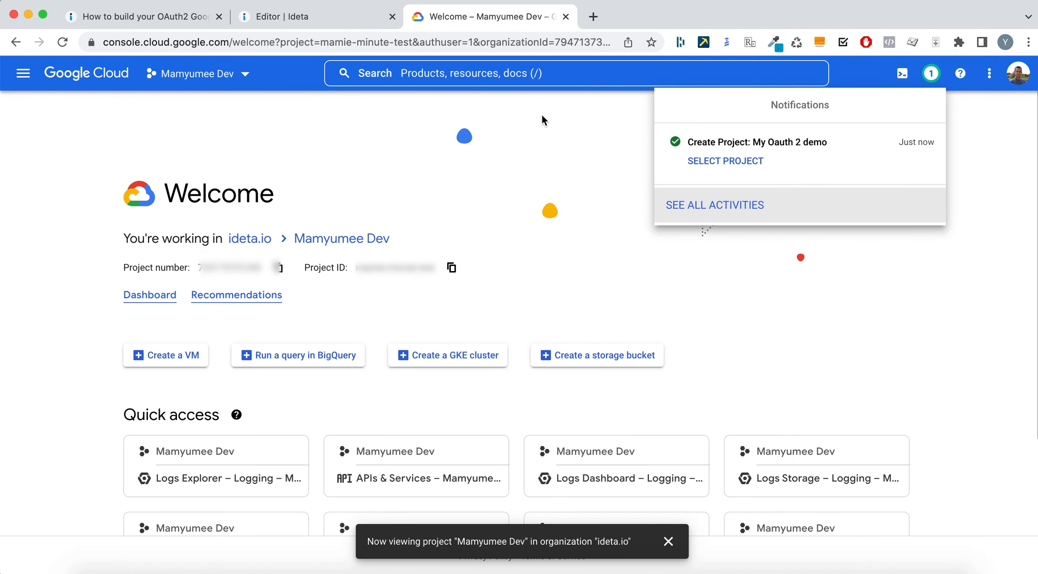
- Search the console for 'oauth' and open the OAuth consent screen page
left_click(477, 73)
type("oauth")
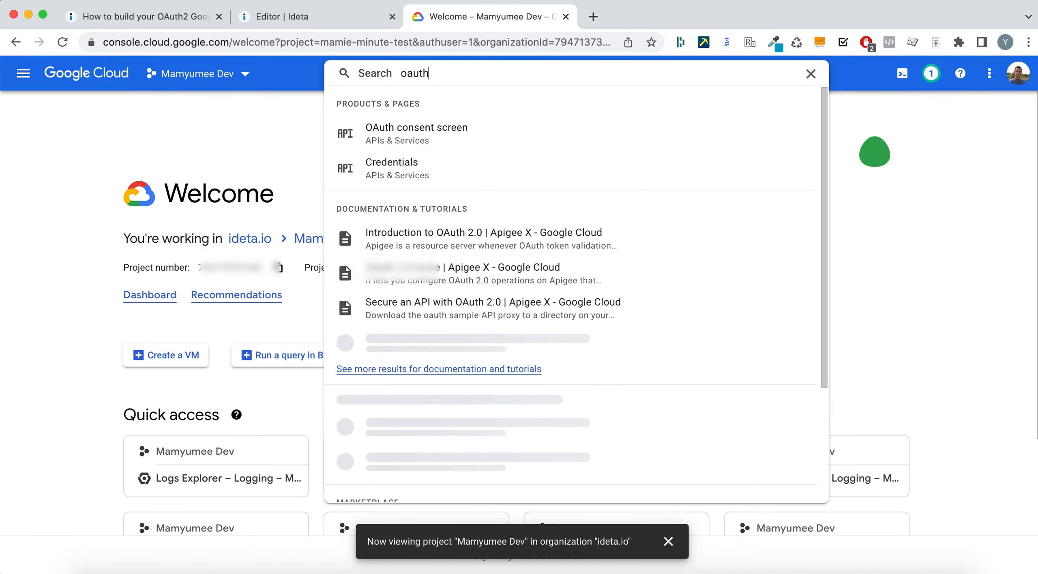
left_click(426, 142)
left_click(297, 17)
left_click(158, 17)
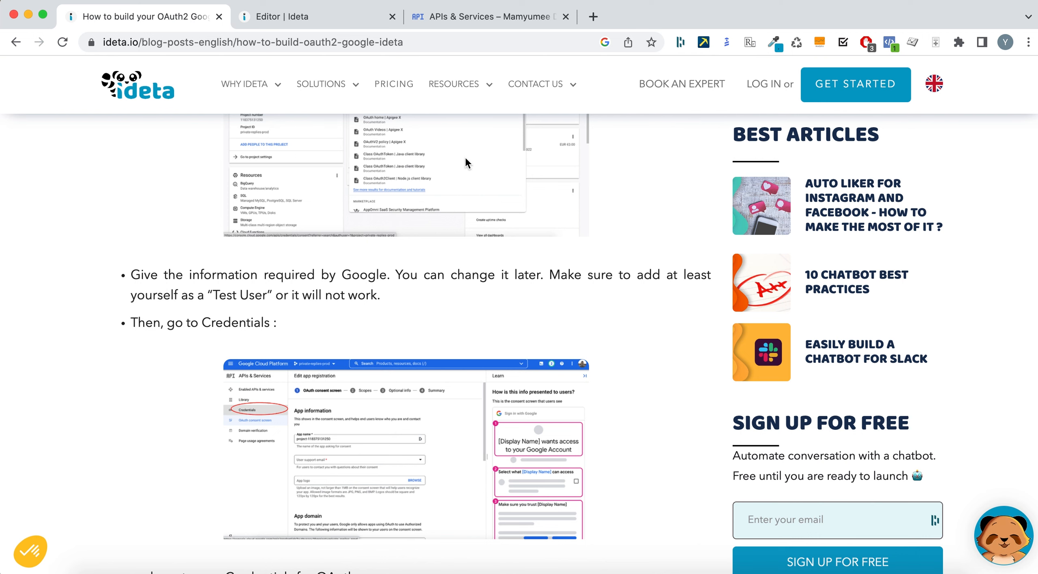
scroll(497, 307, "down", 3)
left_click(483, 17)
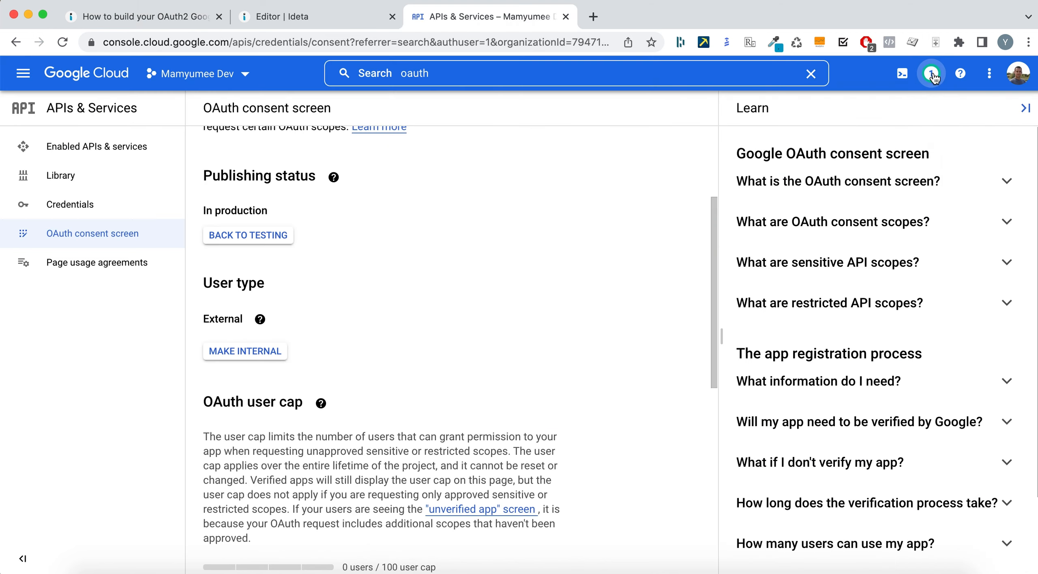
- Switch to the My Oauth 2 demo project and create a consent screen with Internal user type
left_click(931, 74)
left_click(753, 161)
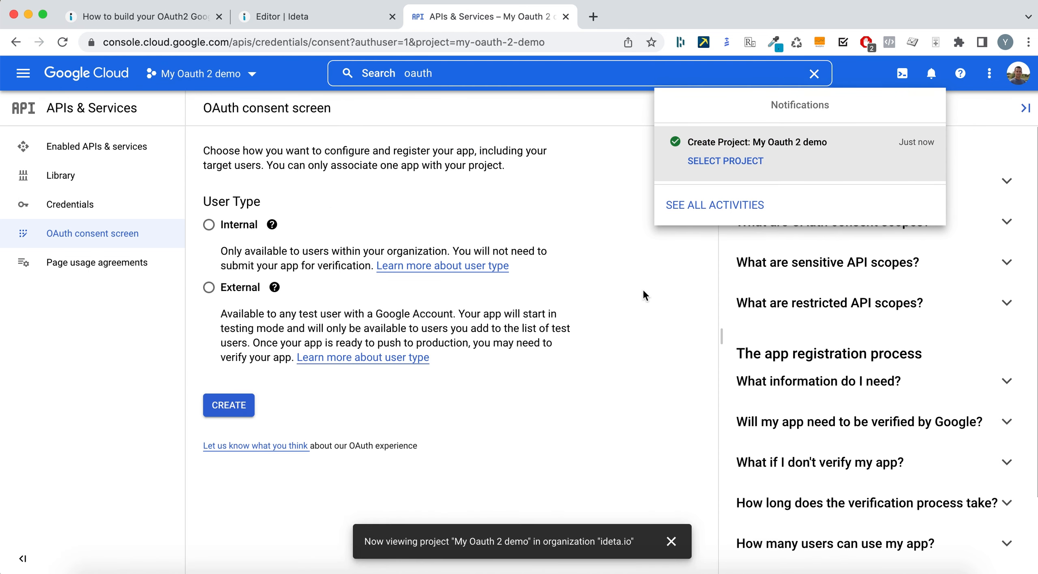
left_click(209, 224)
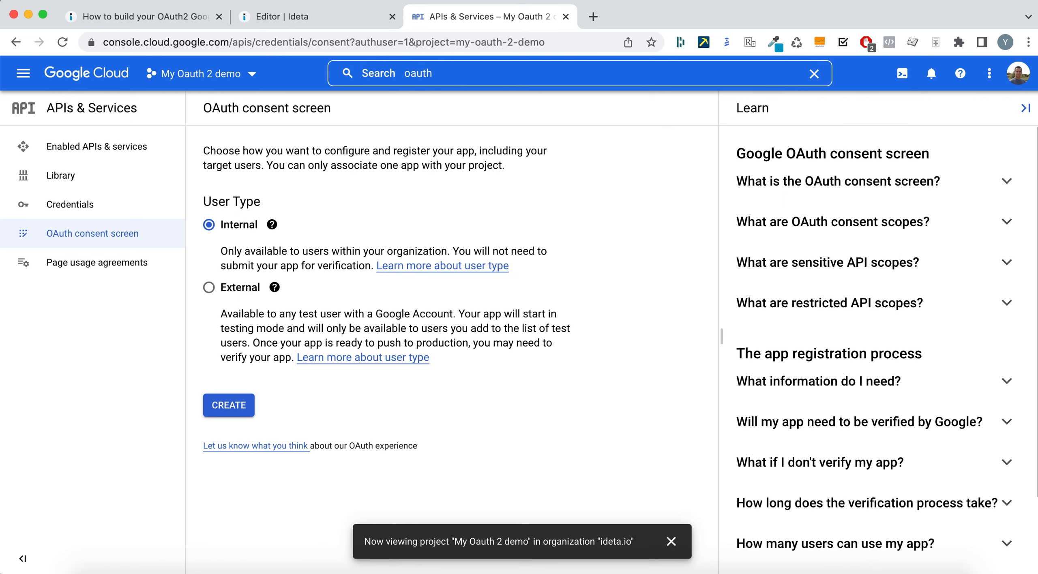
left_click(190, 18)
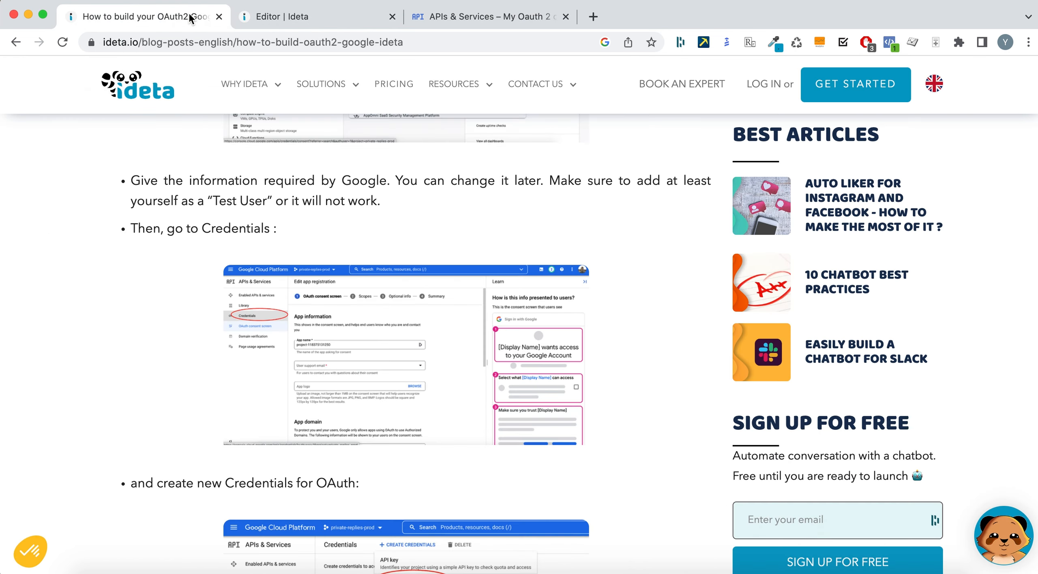
scroll(412, 321, "down", 3)
key("super+3")
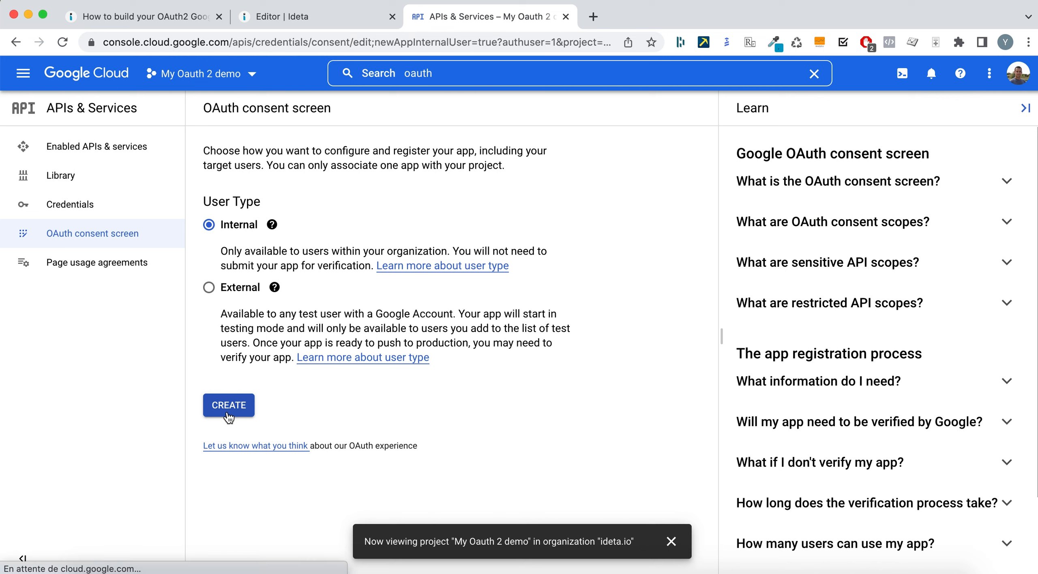
left_click(229, 405)
- Enter the app name 'demo Oauth2' and pick the first listed address as user support email
left_click(285, 288)
type("demo Oauth2")
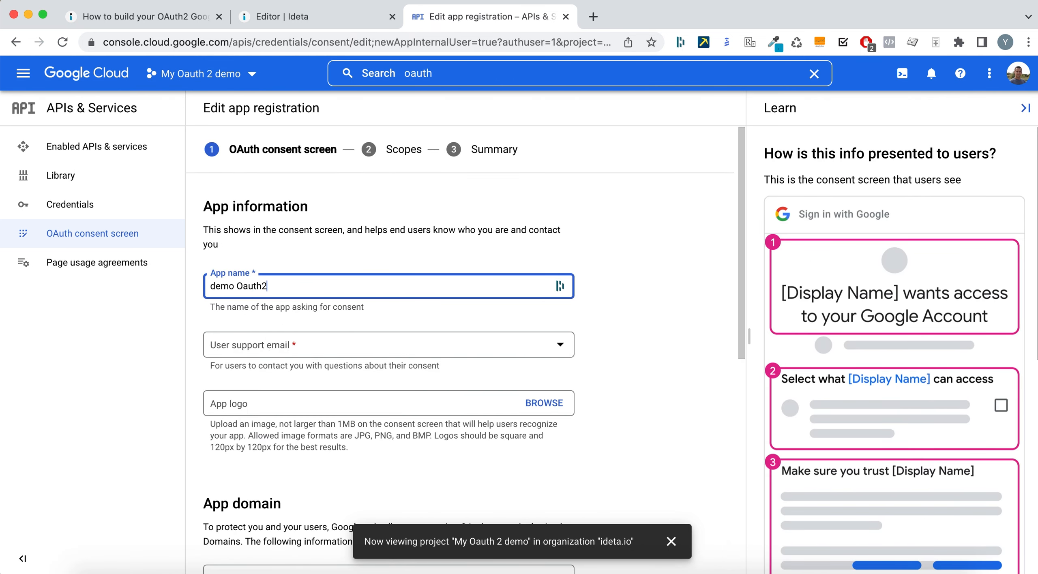
left_click(227, 345)
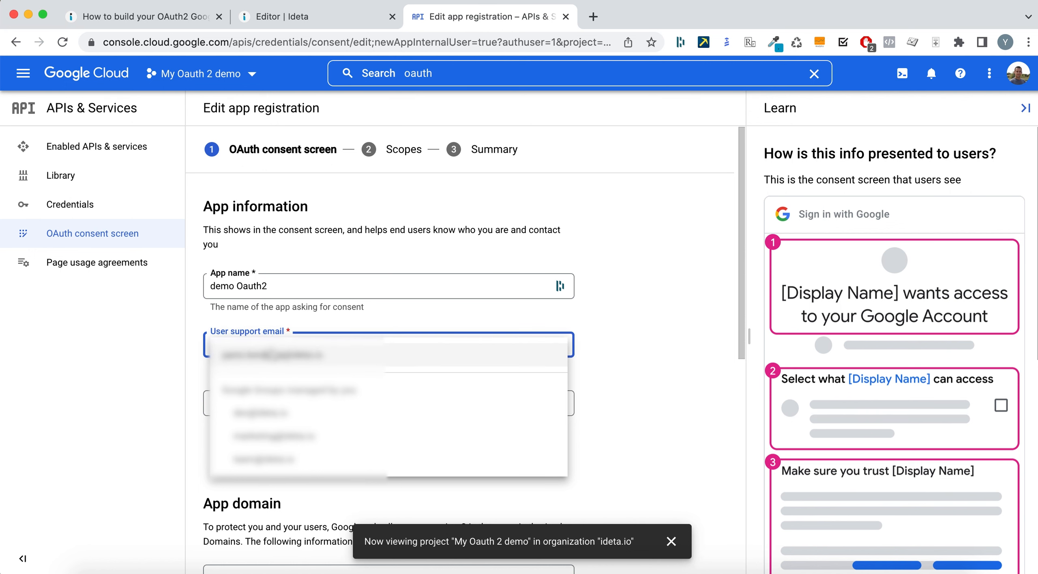
left_click(308, 355)
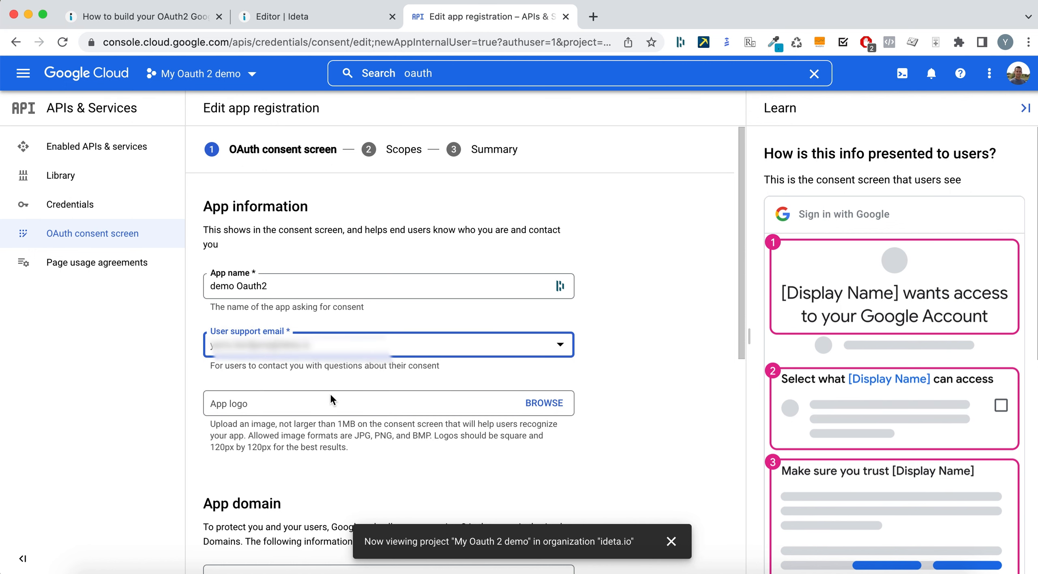
- Fill in the developer contact email and save the app information
scroll(474, 417, "down", 5)
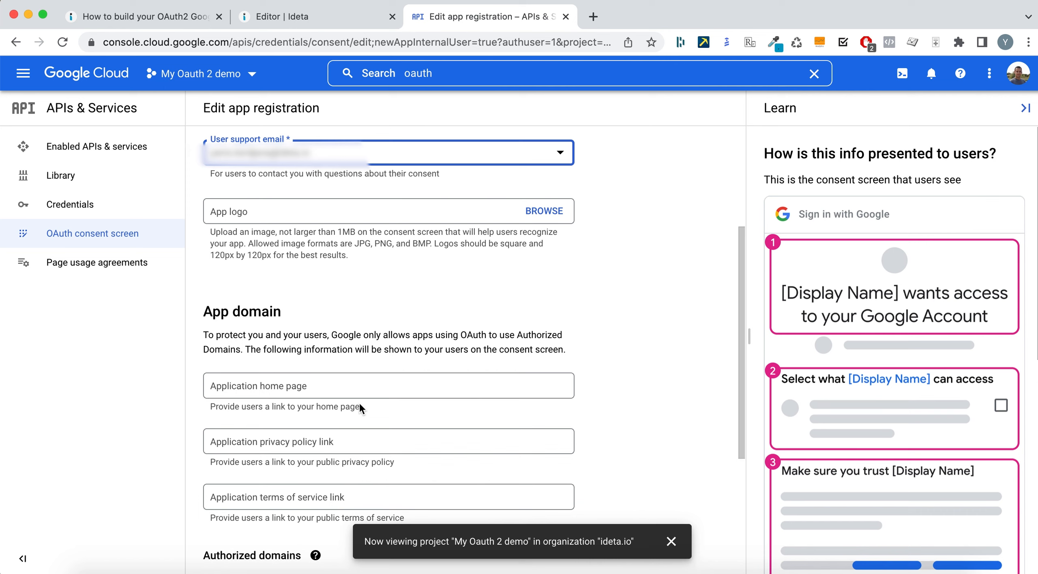
scroll(392, 410, "down", 4)
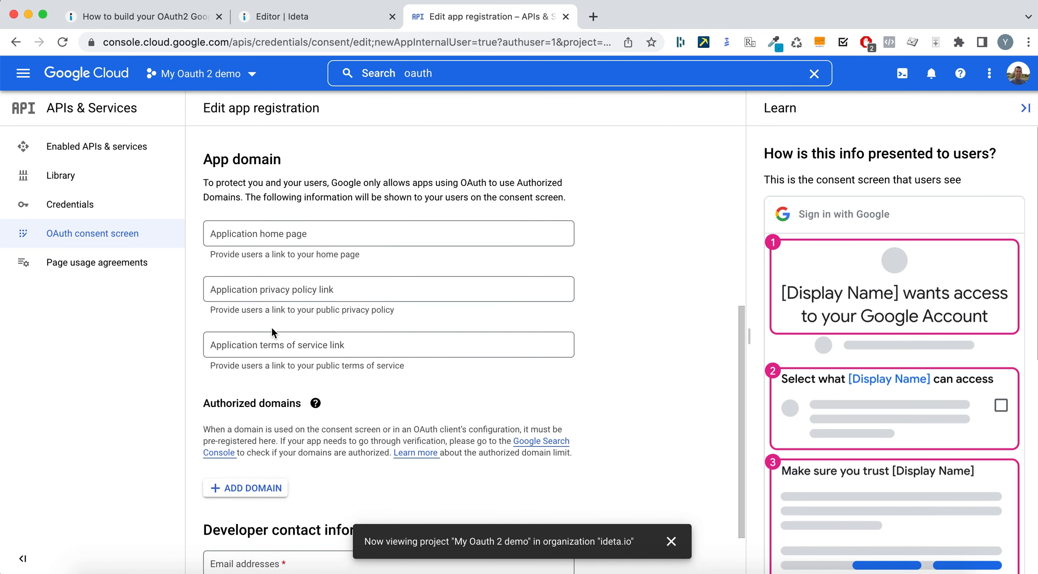
scroll(271, 330, "up", 1)
scroll(281, 379, "down", 3)
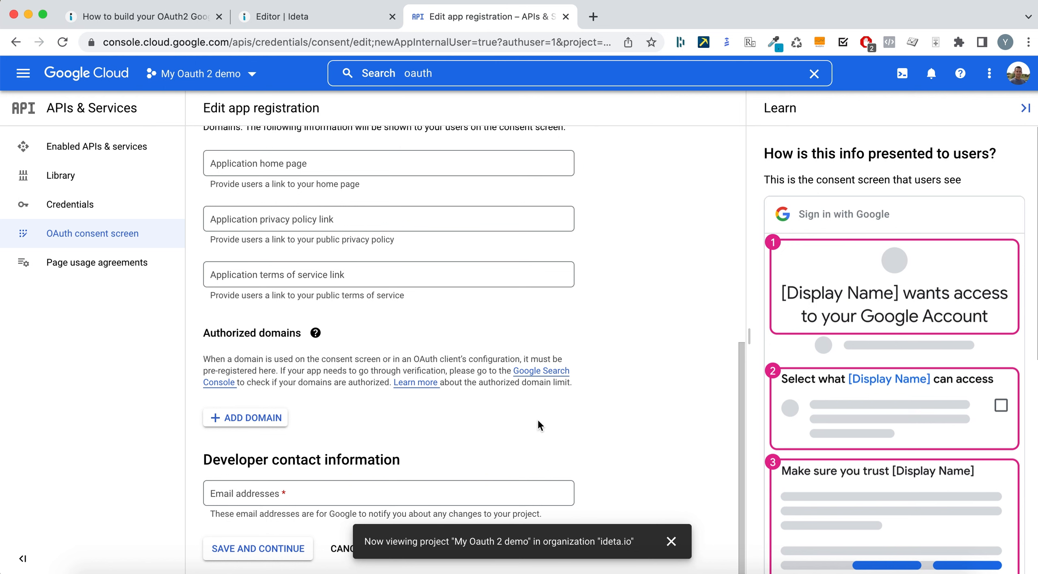
left_click(670, 542)
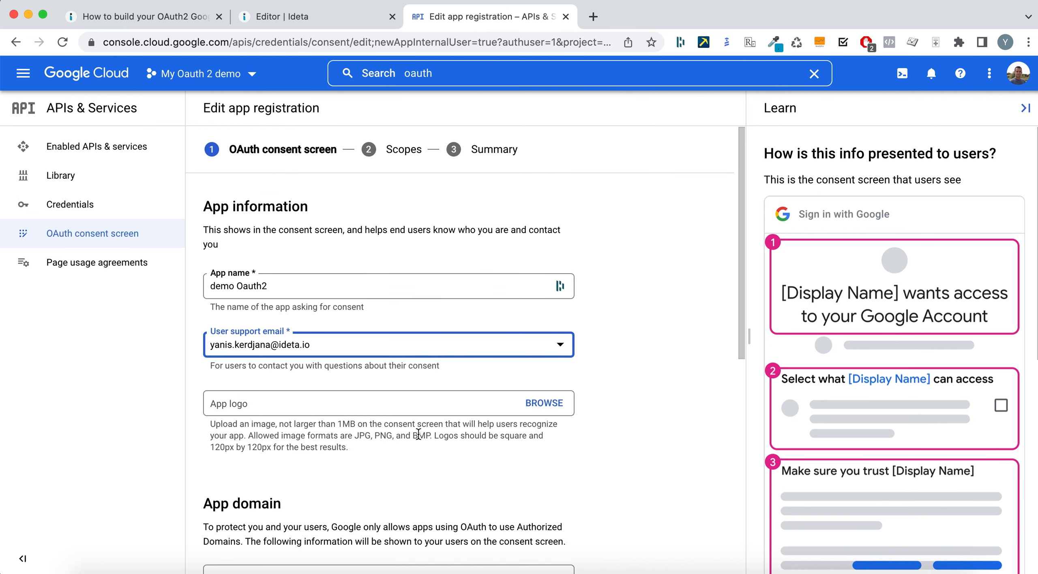
scroll(418, 433, "down", 10)
left_click(275, 492)
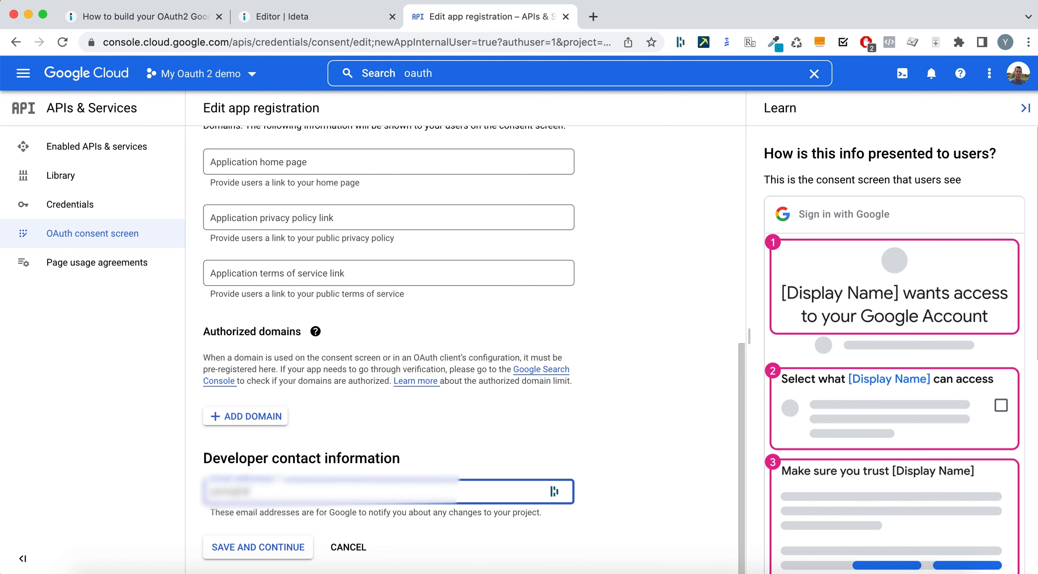
left_click(250, 547)
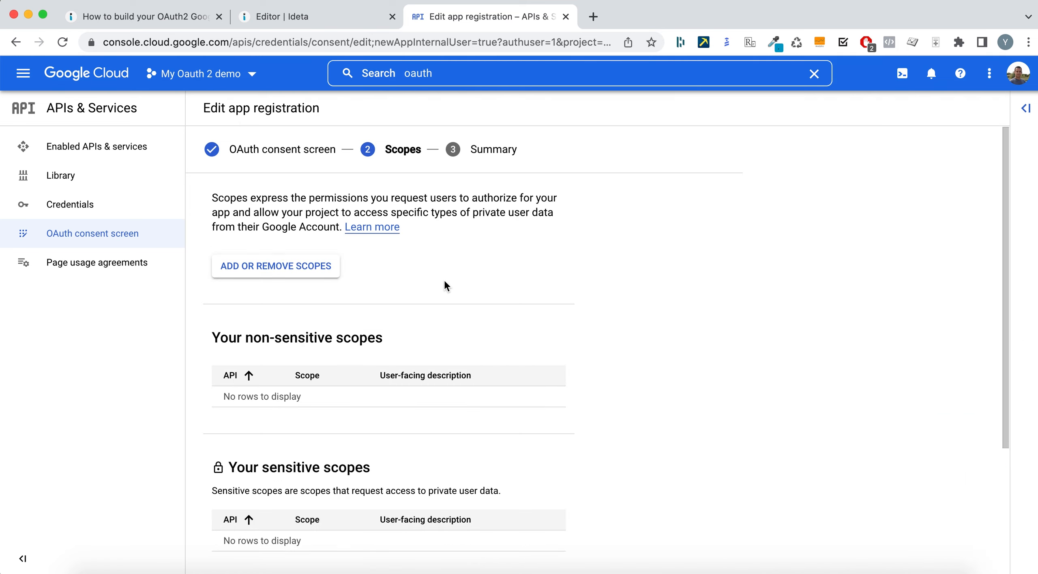
- Open the scope selector and scroll to the Manually add scopes field
left_click(243, 268)
scroll(854, 443, "down", 3)
scroll(853, 443, "down", 9)
scroll(854, 443, "down", 2)
scroll(854, 443, "up", 5)
scroll(854, 443, "up", 5)
scroll(854, 443, "down", 12)
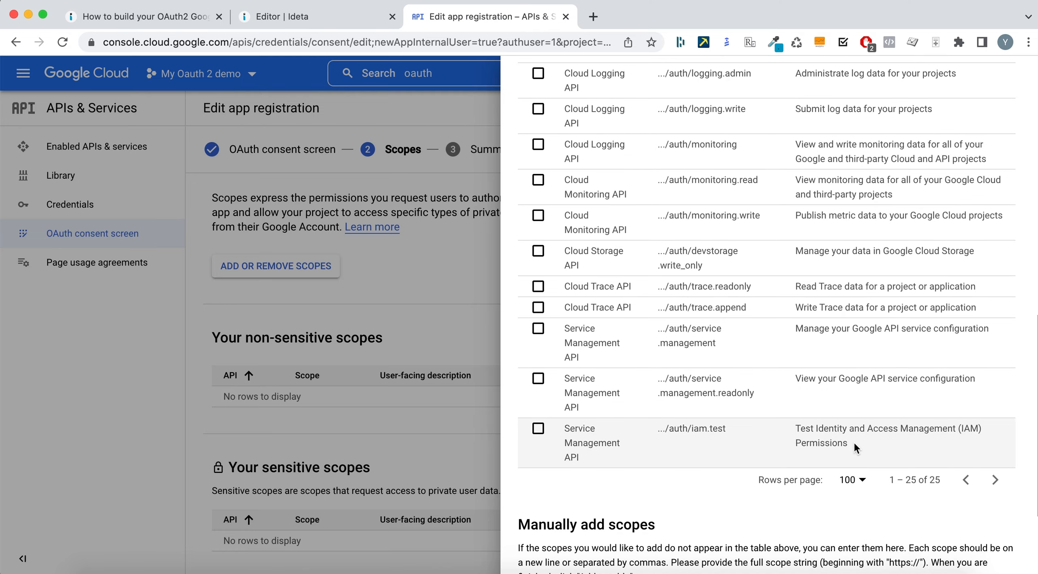
scroll(853, 441, "down", 3)
left_click(536, 472)
- In a new tab, search 'google scopes' and open the OAuth 2.0 Scopes for Google APIs page
left_click(593, 16)
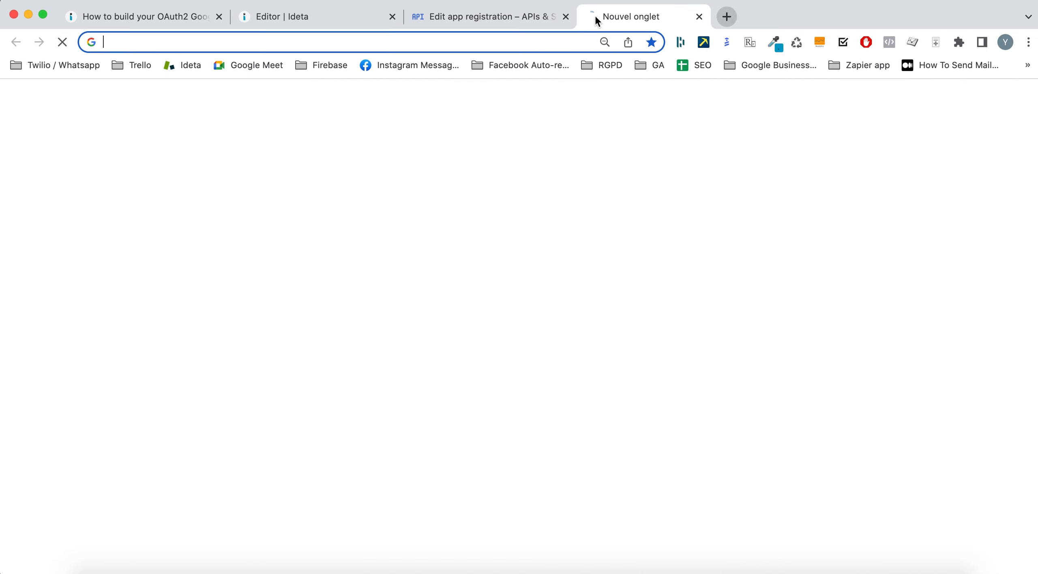
type("google scopes")
key("Return")
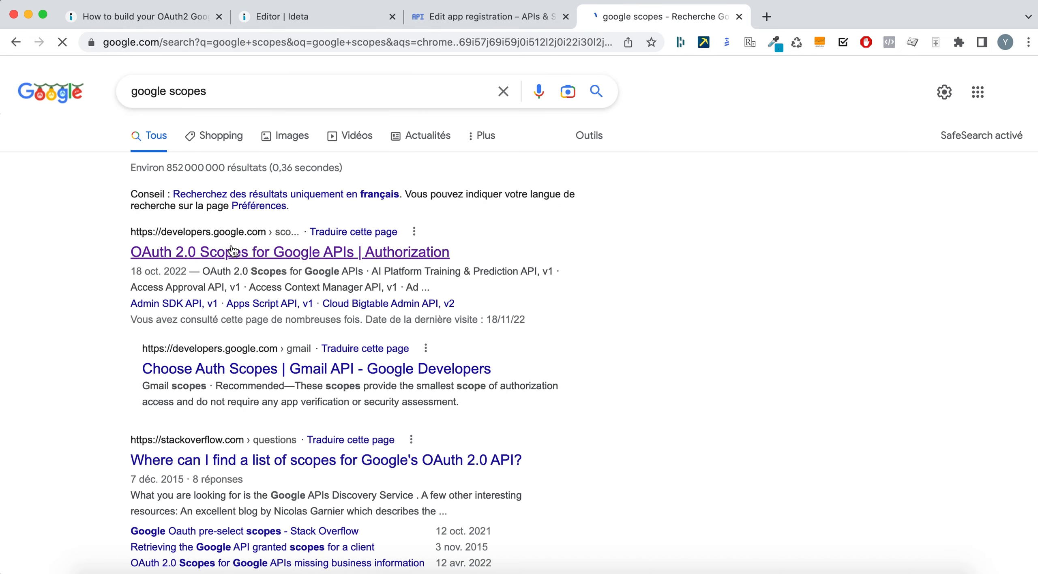
left_click(233, 248)
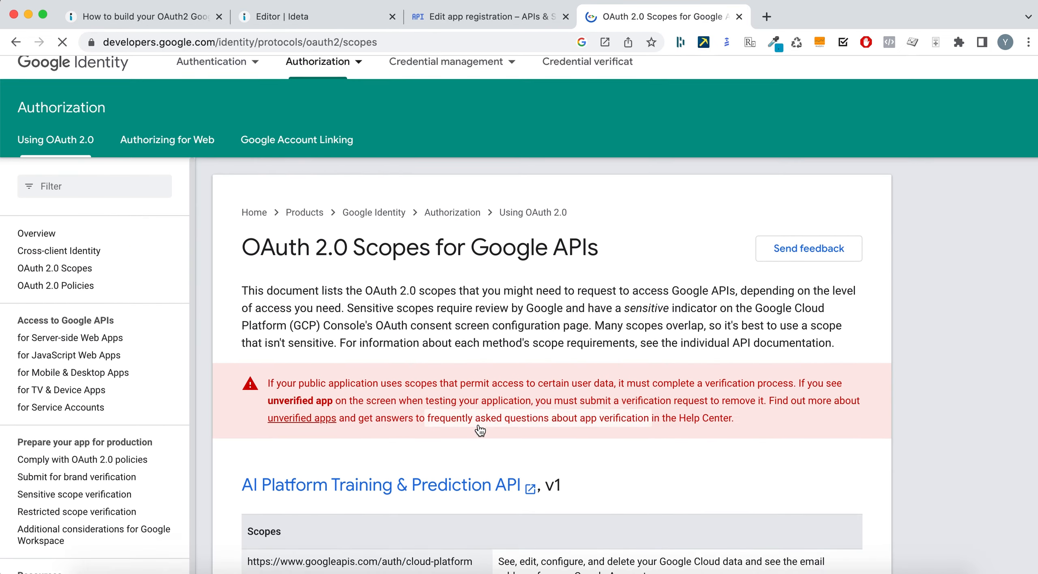
- Find the youtube.readonly scope URL and paste it into the manual scope entry
key("super+f")
type("youtube")
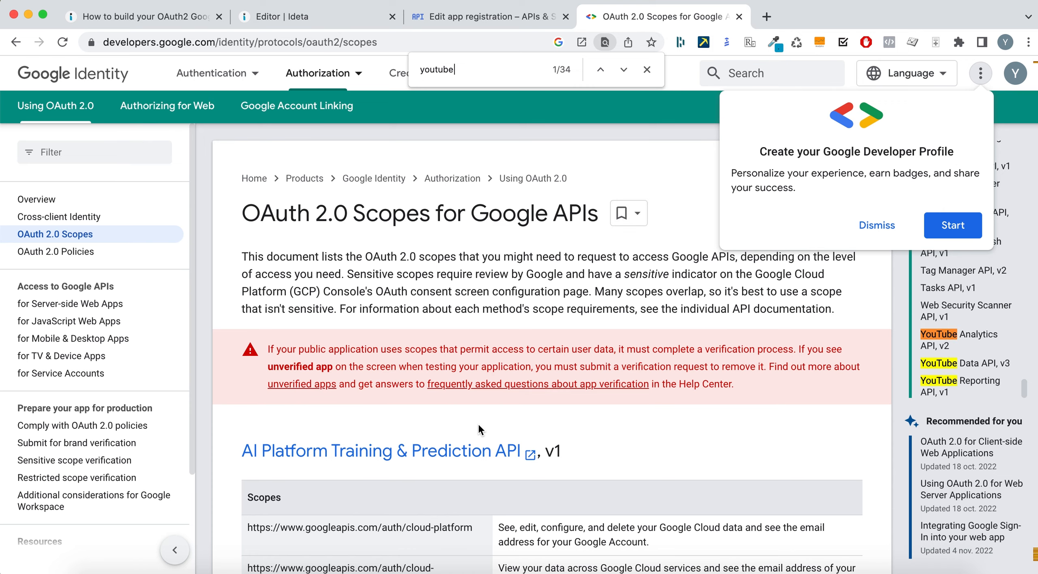
key("Return")
key("Return")
key("Return")
triple_click(414, 340)
key("super+c")
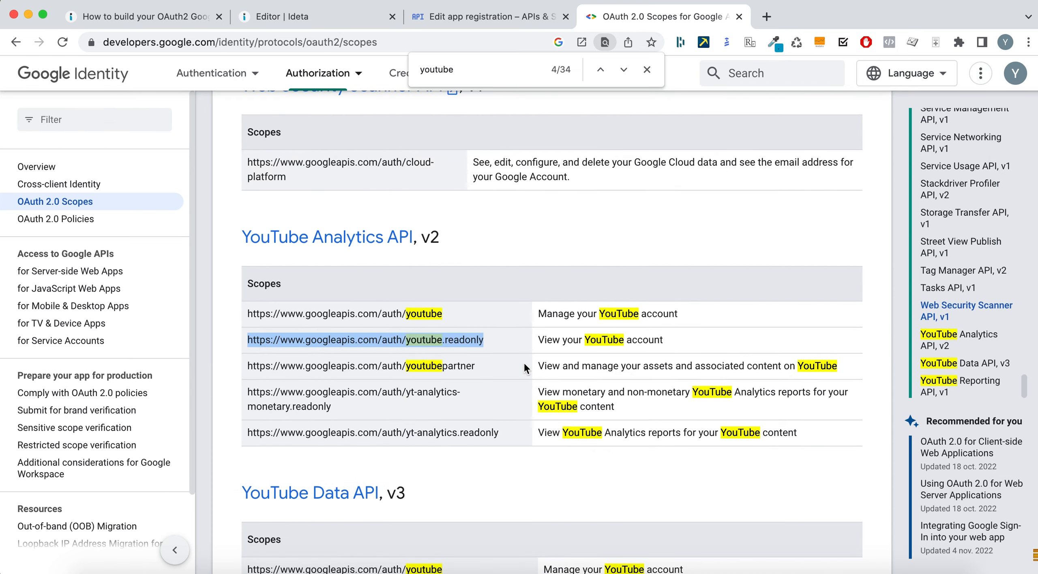
left_click(493, 16)
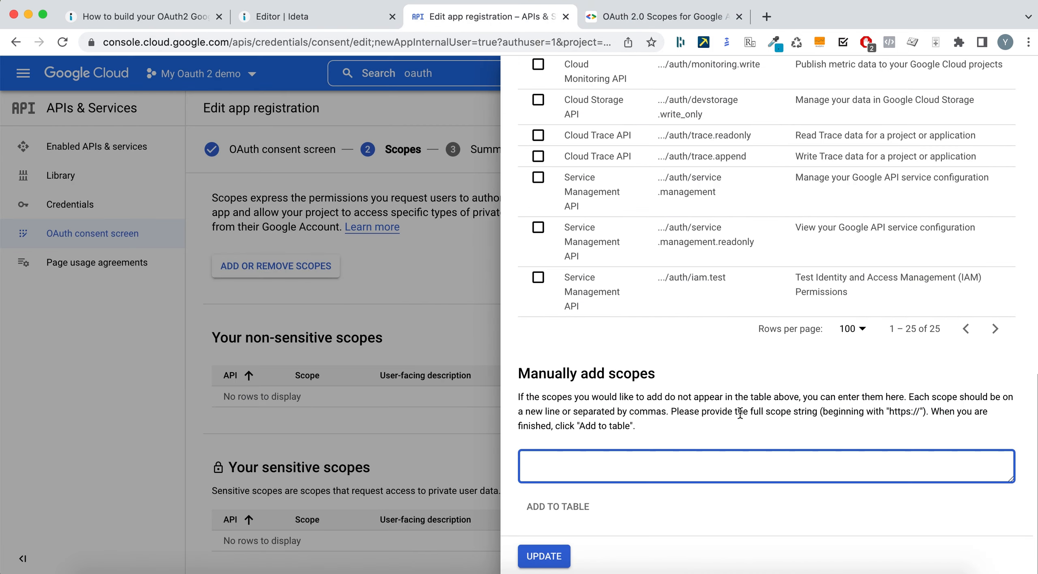
key("super+v")
- Add the youtube.readonly scope to the table and apply it to the app
left_click(542, 512)
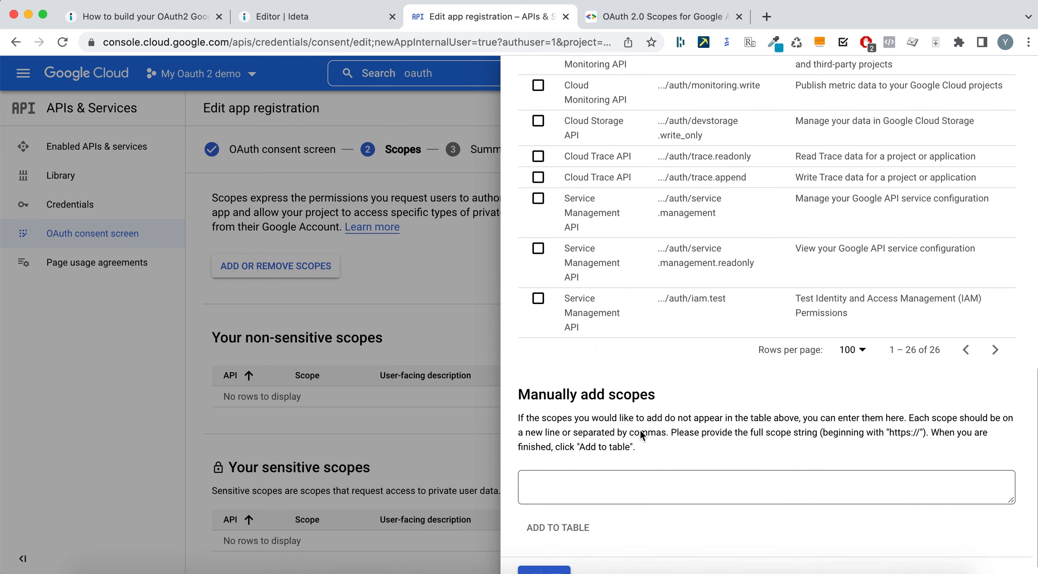
scroll(626, 287, "up", 15)
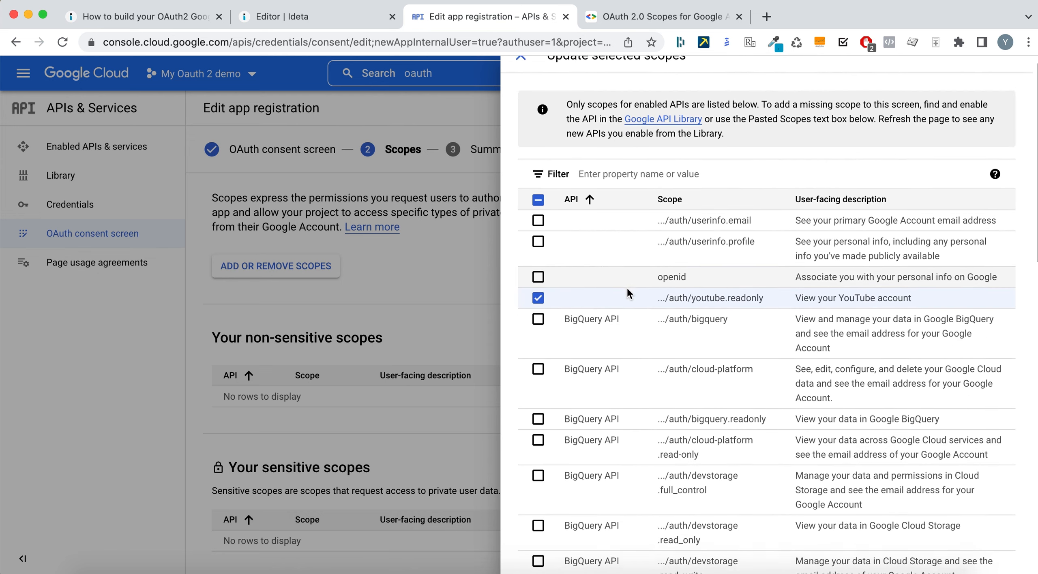
scroll(576, 312, "down", 4)
scroll(580, 308, "down", 15)
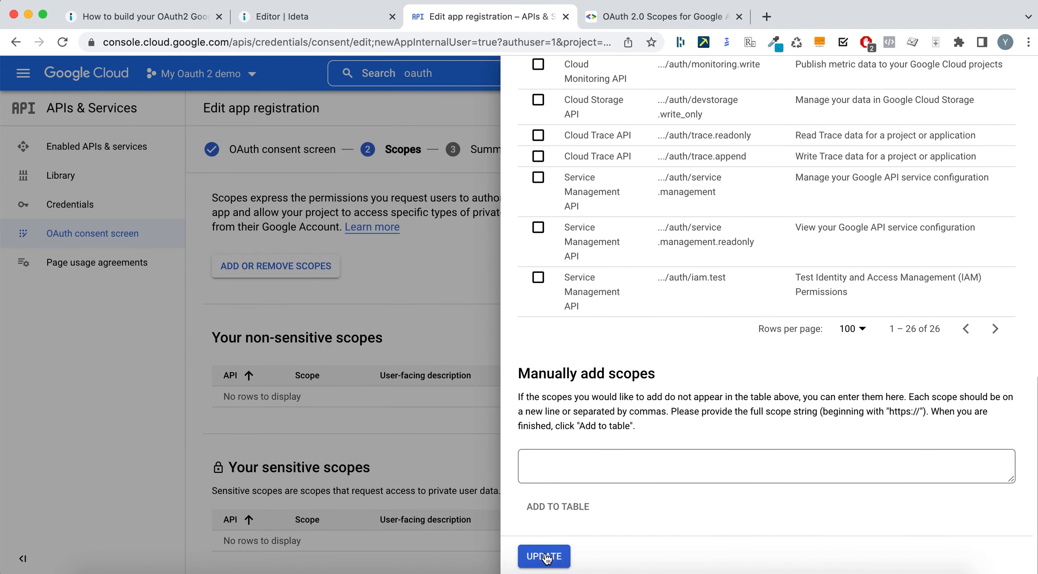
left_click(546, 558)
- Save the scopes, pass the summary, and return to the consent screen dashboard
scroll(479, 299, "down", 5)
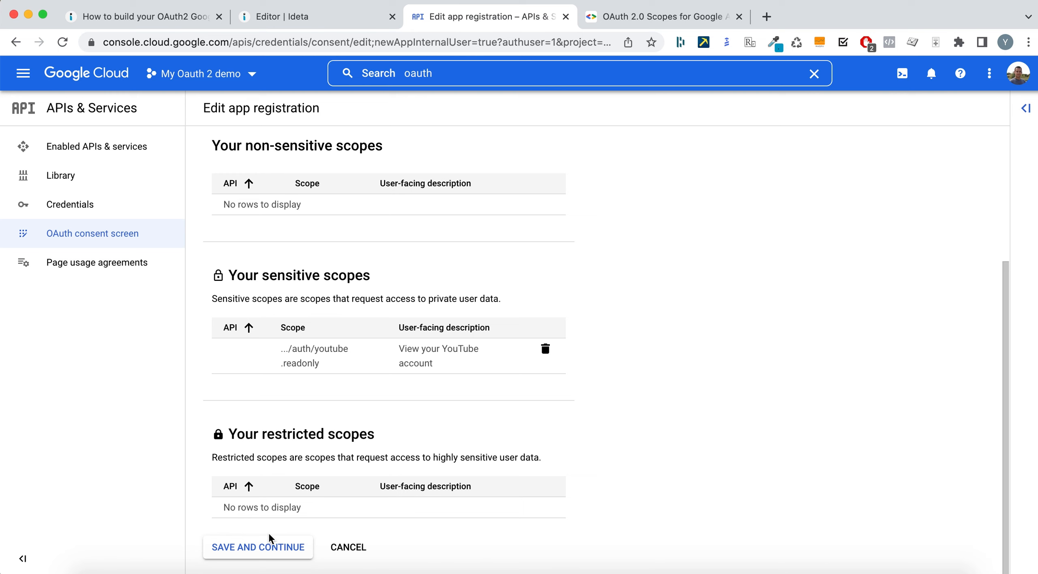
left_click(269, 542)
scroll(584, 291, "down", 10)
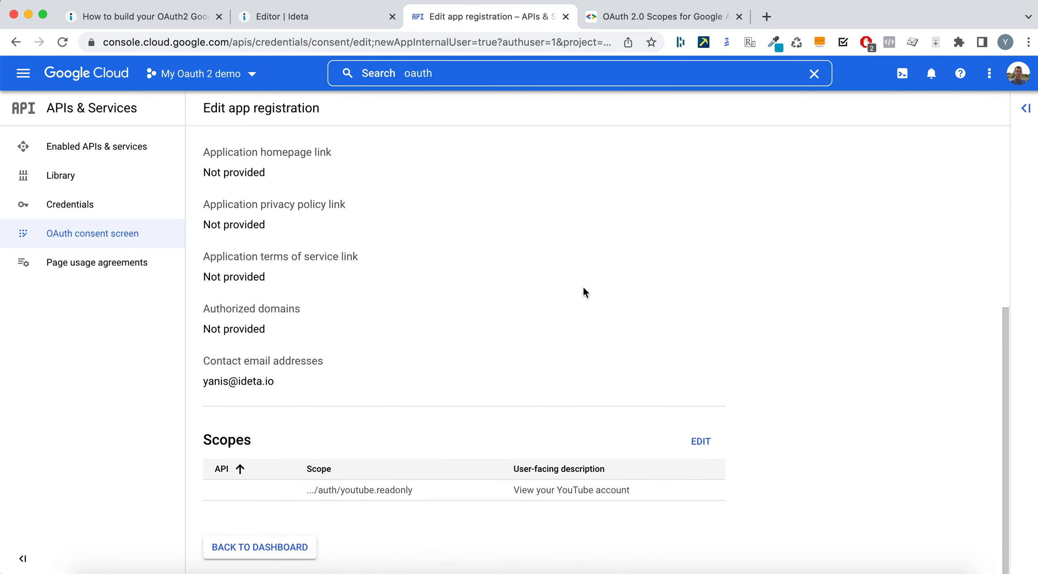
left_click(270, 549)
left_click(172, 19)
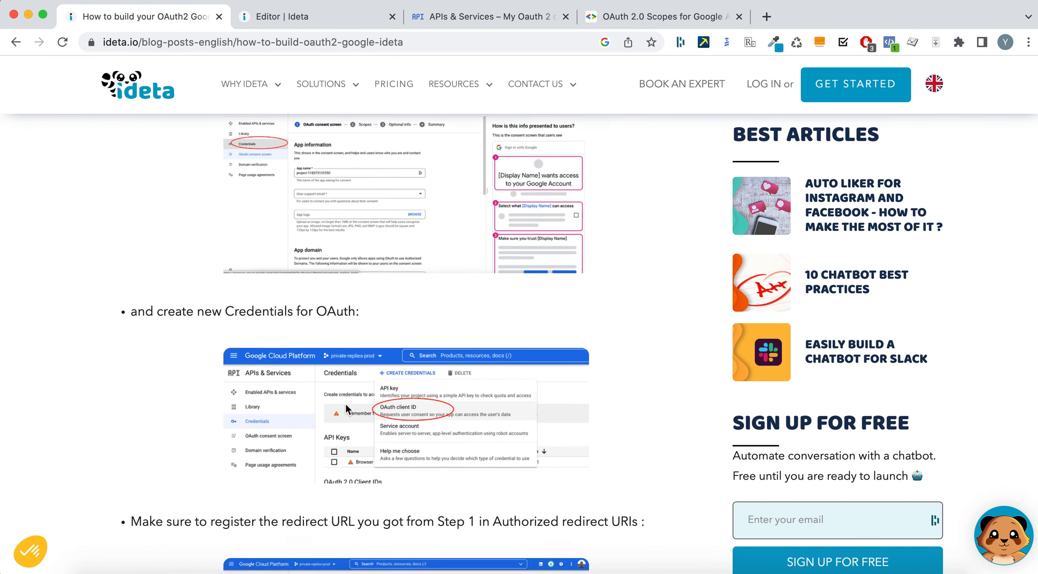
- Open the Credentials page under Google Cloud APIs & Services
scroll(346, 403, "up", 5)
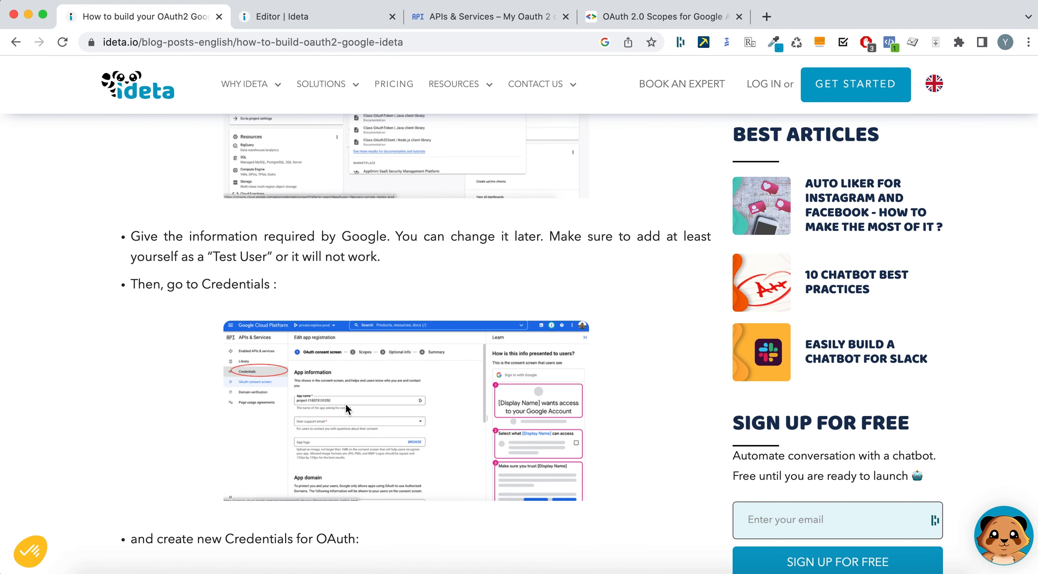
left_click(491, 18)
left_click(85, 208)
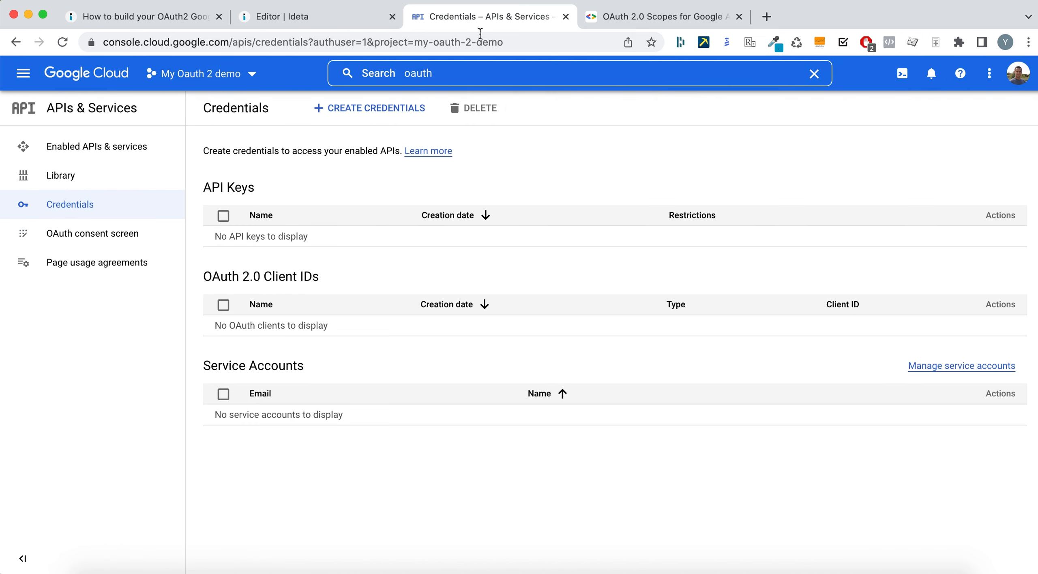
- Read the tutorial's credential steps, then open the Create Credentials type list
left_click(148, 18)
scroll(145, 299, "down", 4)
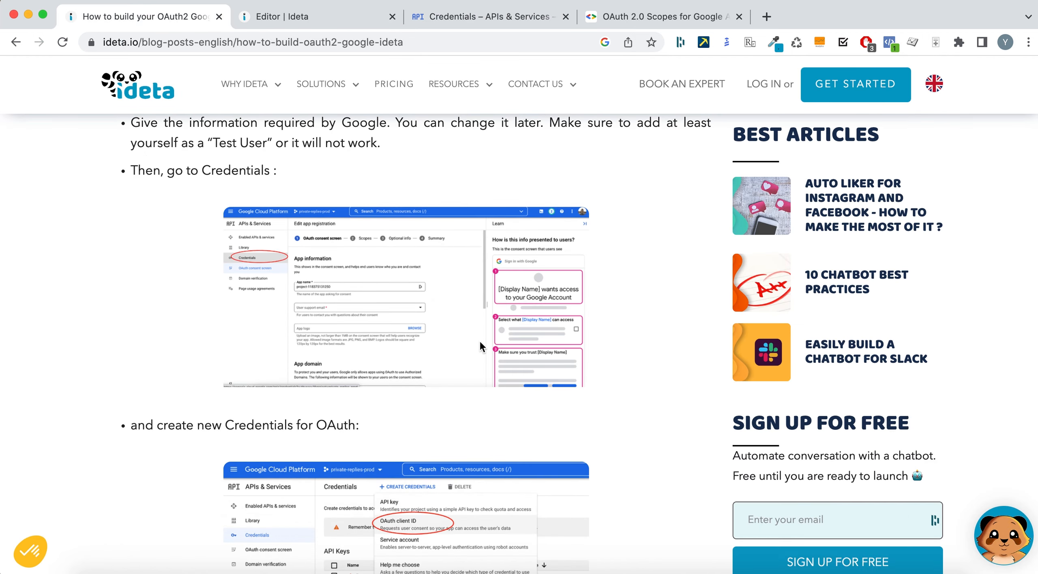
scroll(347, 382, "down", 5)
scroll(446, 348, "down", 2)
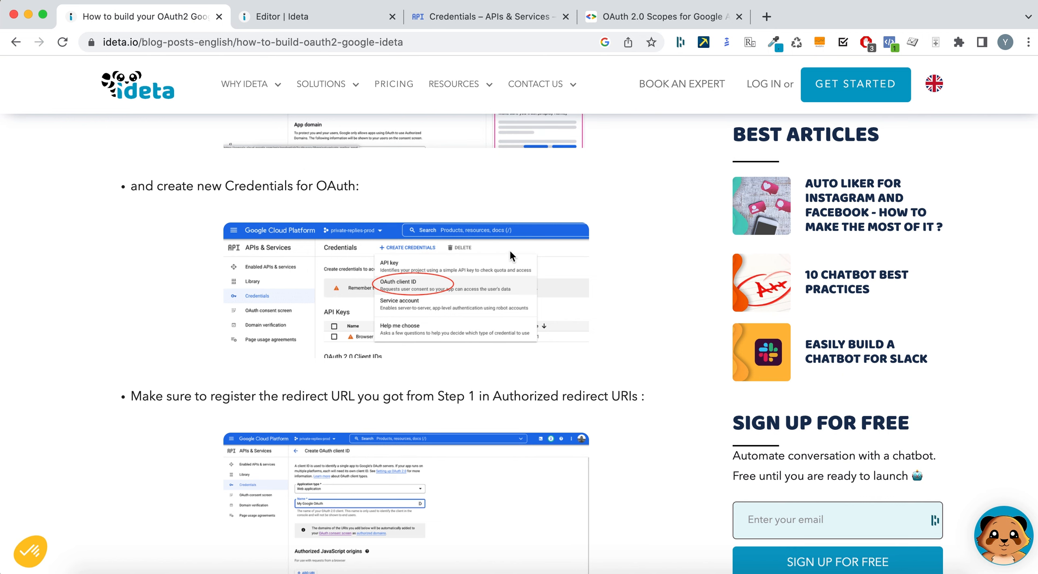
left_click(598, 20)
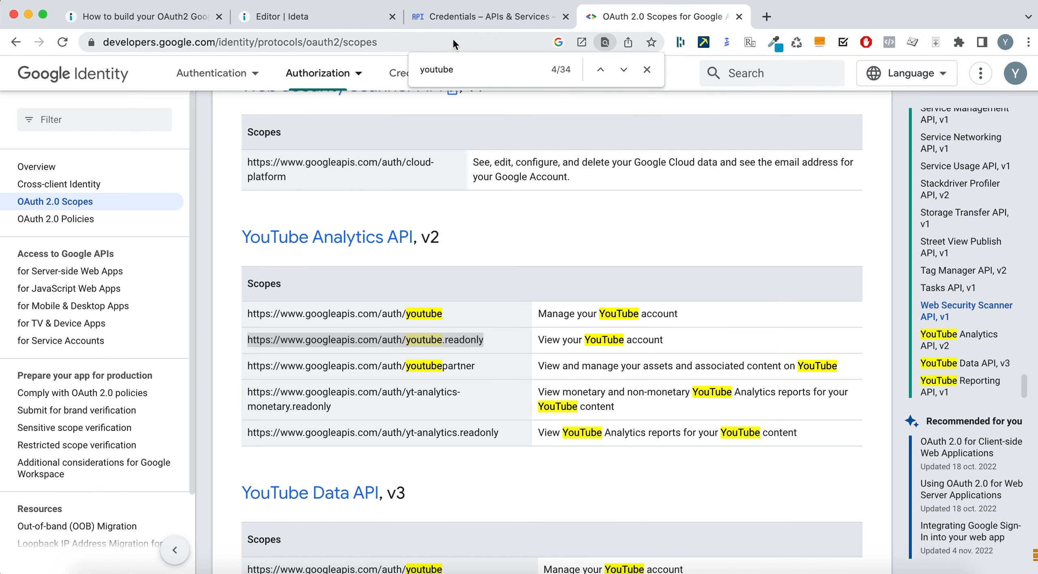
left_click(453, 20)
left_click(384, 108)
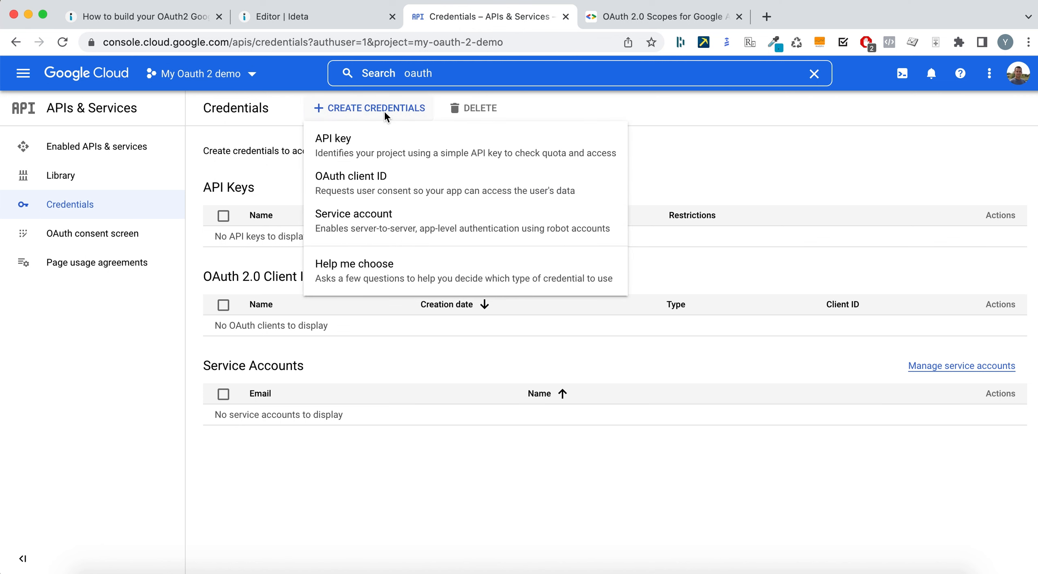
- Choose OAuth client ID with Web application type and name it 'My oauth demo'
left_click(370, 185)
left_click(513, 223)
left_click(301, 234)
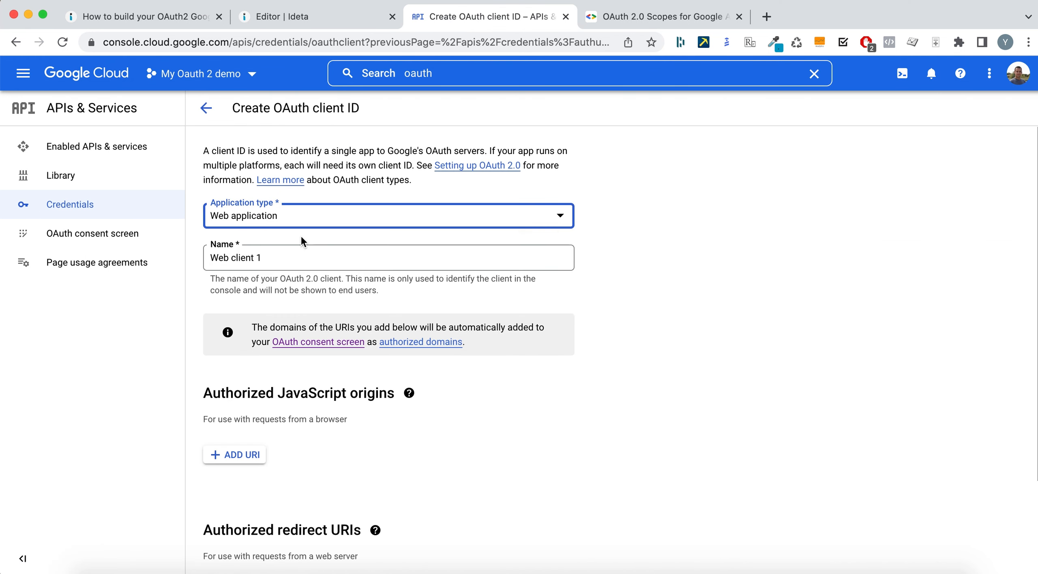
triple_click(307, 260)
type("My oauth demo")
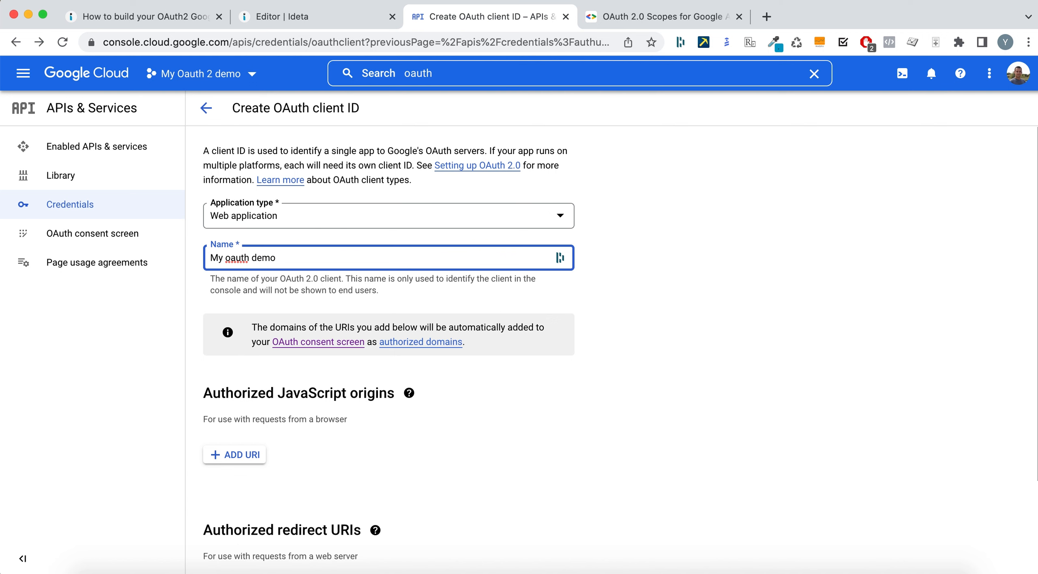
scroll(239, 470, "down", 3)
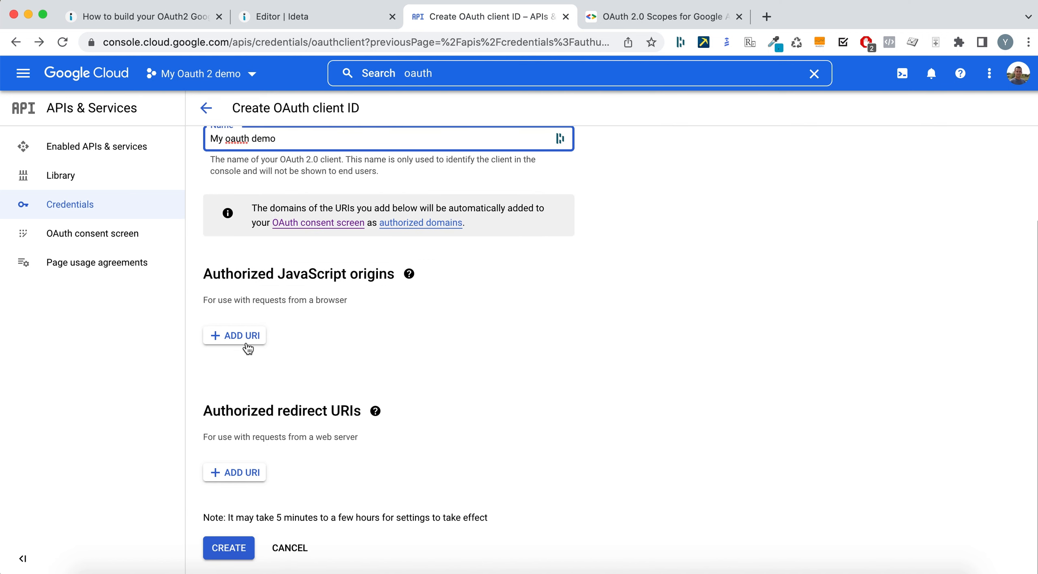
key("ctrl+shift+Tab")
key("ctrl+shift+Tab")
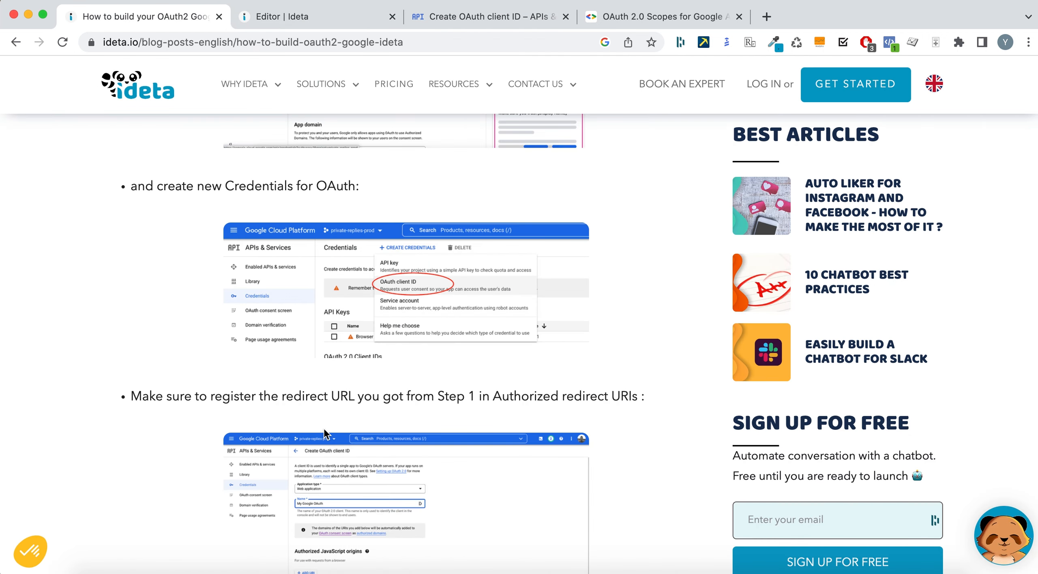
scroll(324, 433, "down", 3)
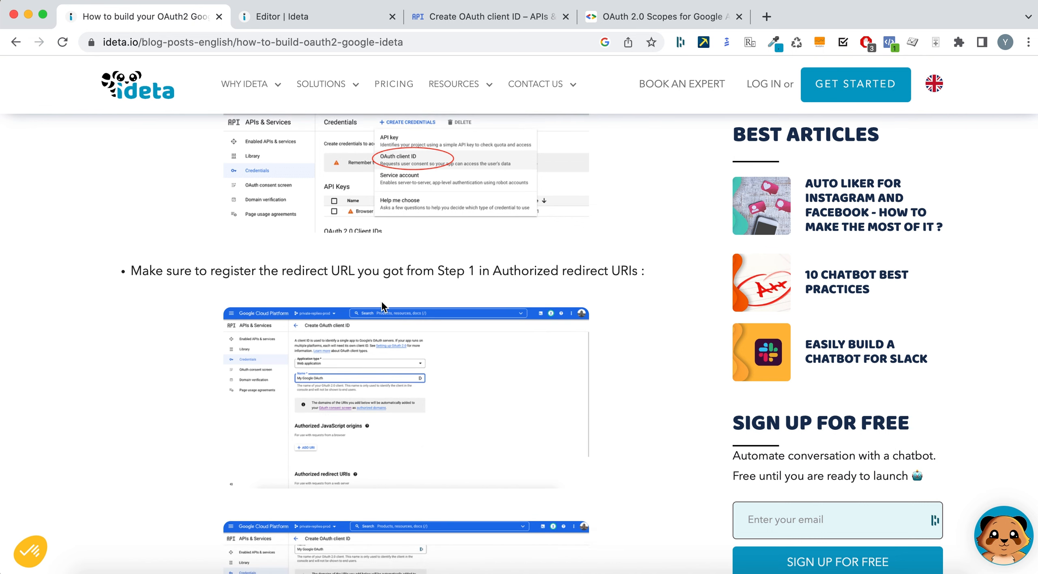
scroll(383, 306, "down", 5)
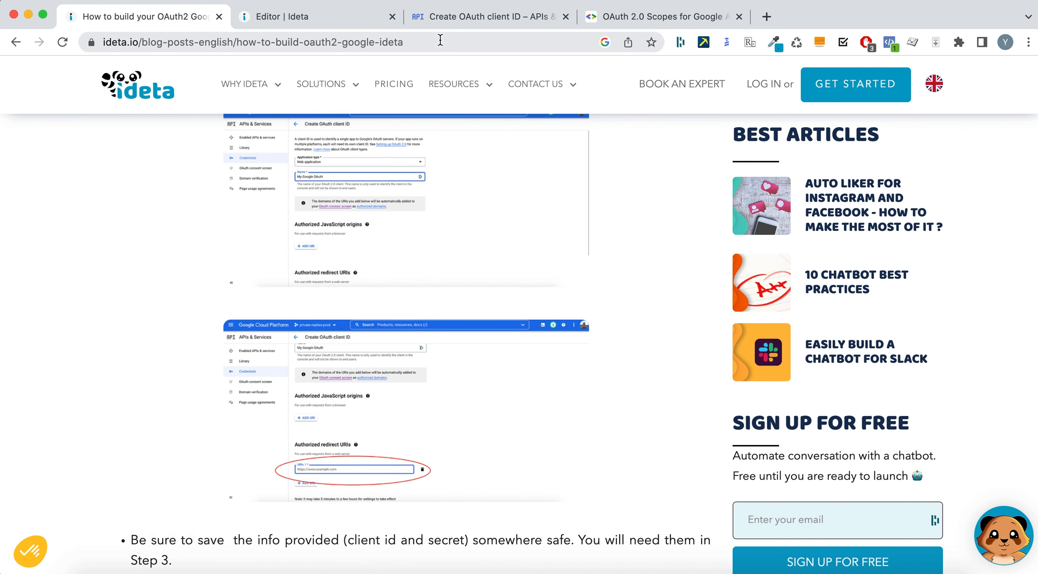
left_click(457, 18)
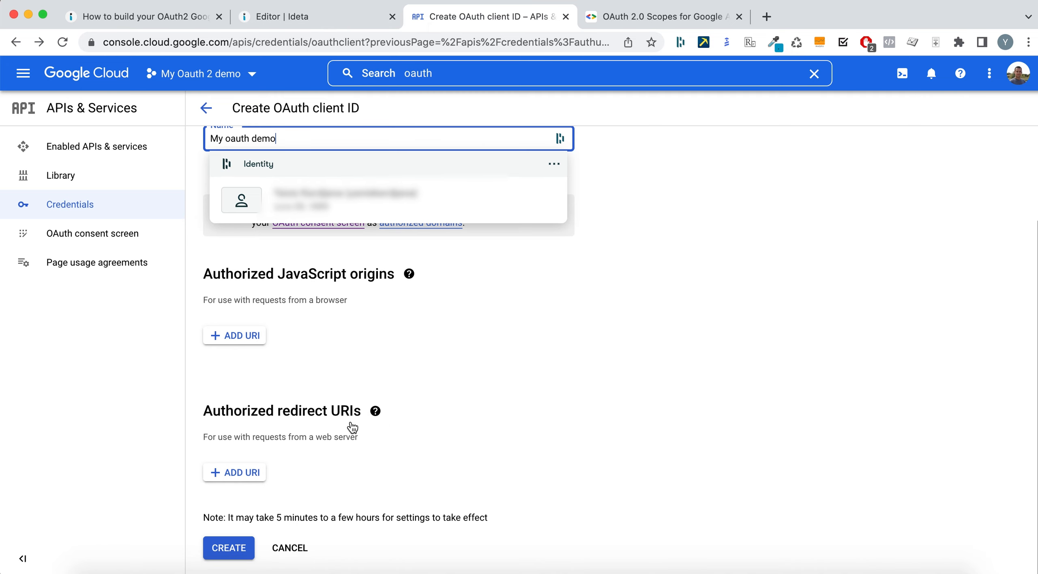
- Add the Ideta webhook's published endpoint URL as an authorized redirect URI
left_click(219, 477)
left_click(350, 17)
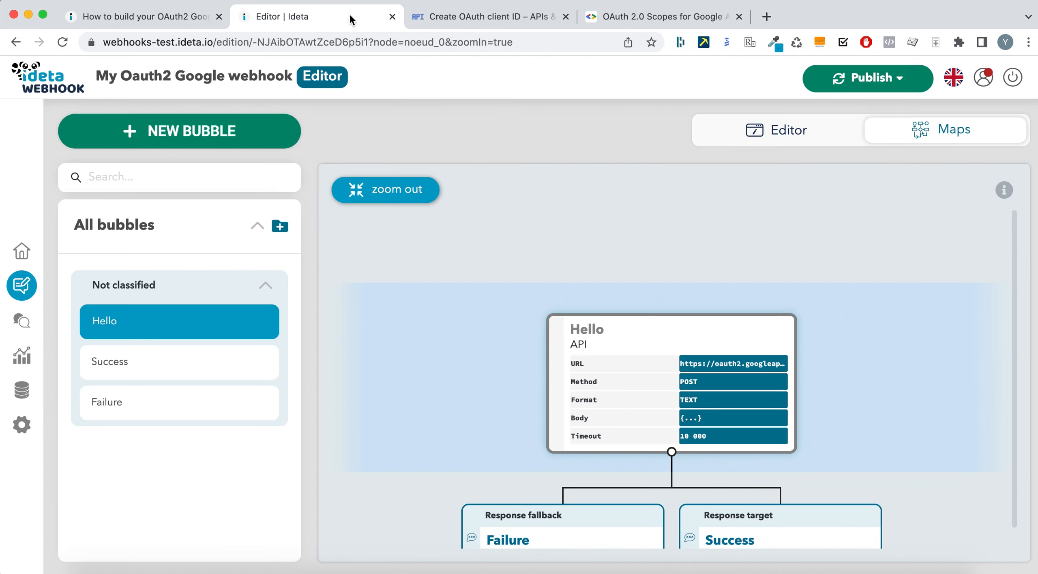
left_click(875, 79)
left_click(982, 159)
left_click(550, 18)
left_click(398, 476)
key("super+v")
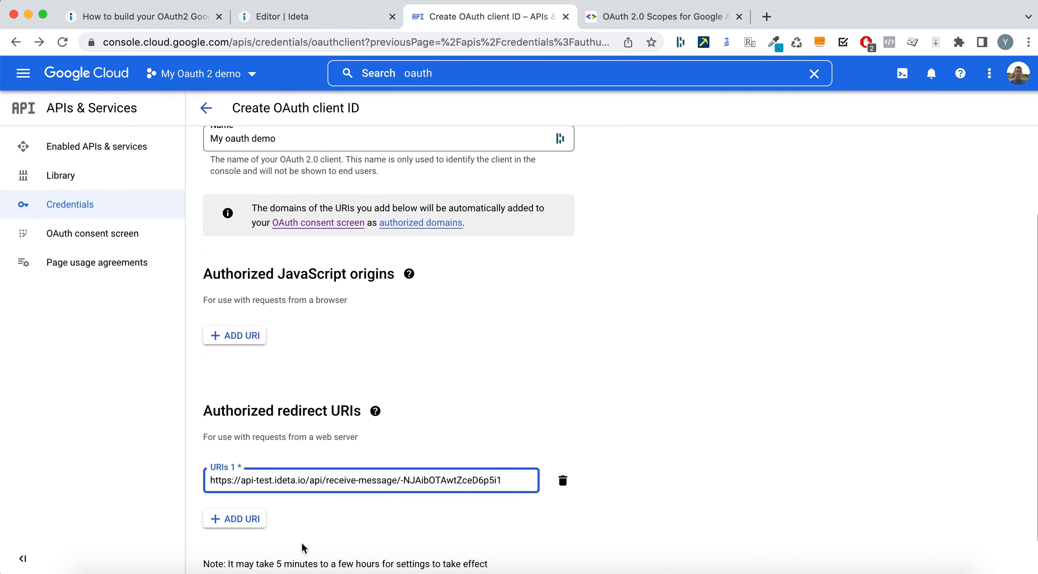
- Create the My oauth demo OAuth client and copy its client ID
scroll(453, 502, "down", 2)
key("Return")
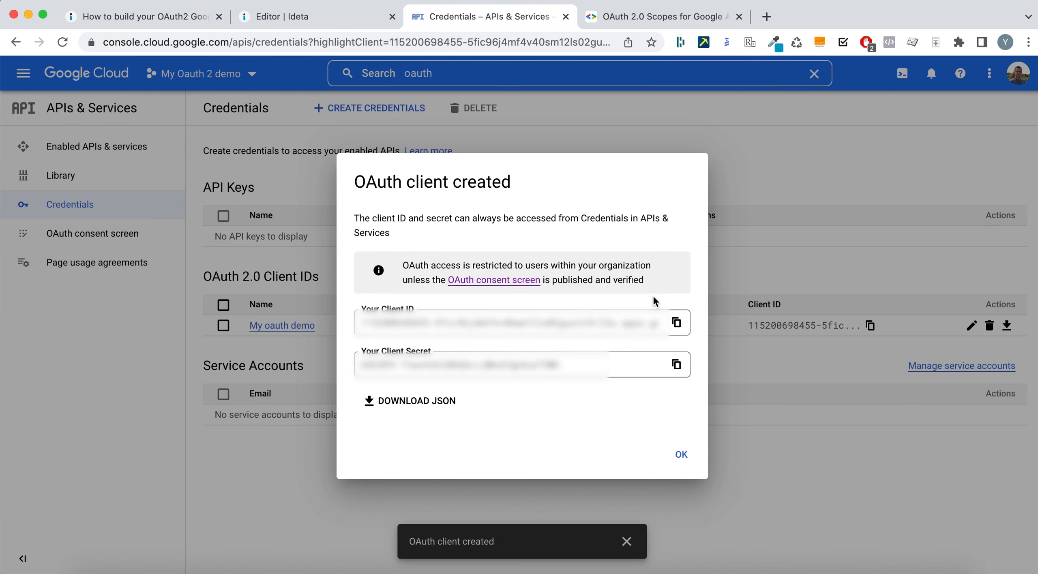
left_click(676, 323)
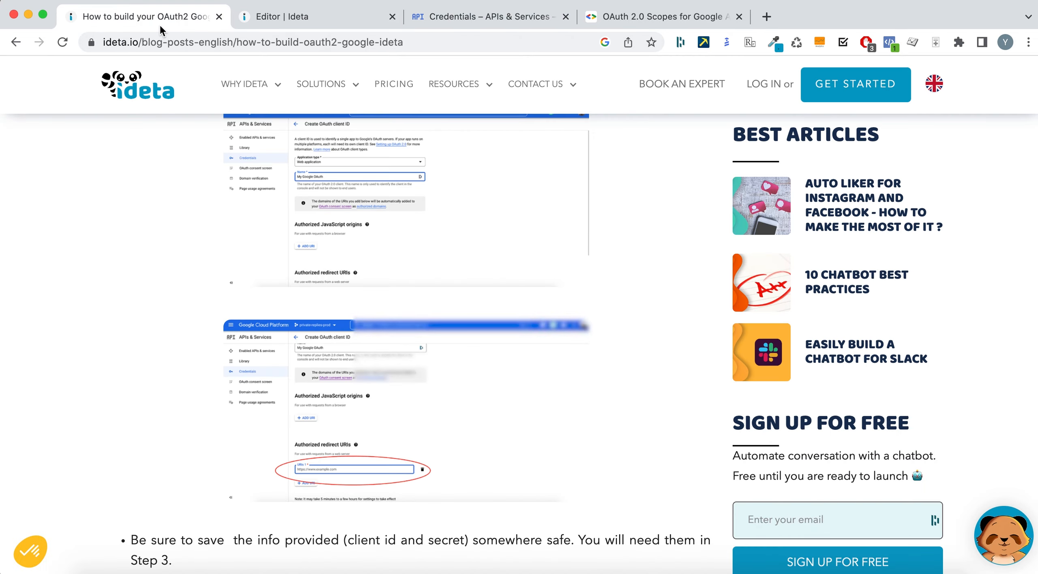
- Go to the Ideta webhook tab and open its Data Manager
left_click(180, 19)
scroll(315, 378, "down", 8)
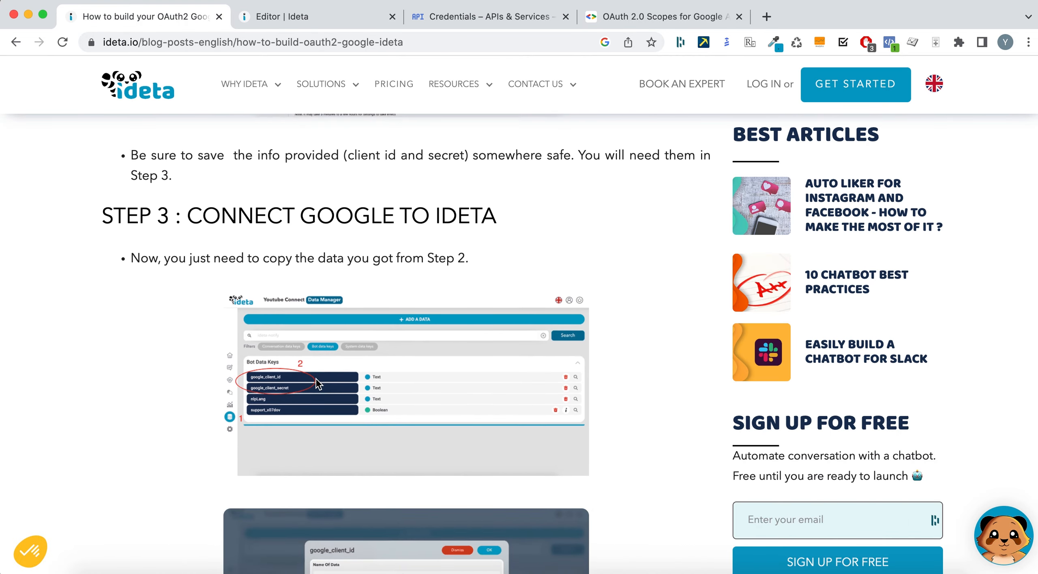
left_click(320, 17)
left_click(21, 392)
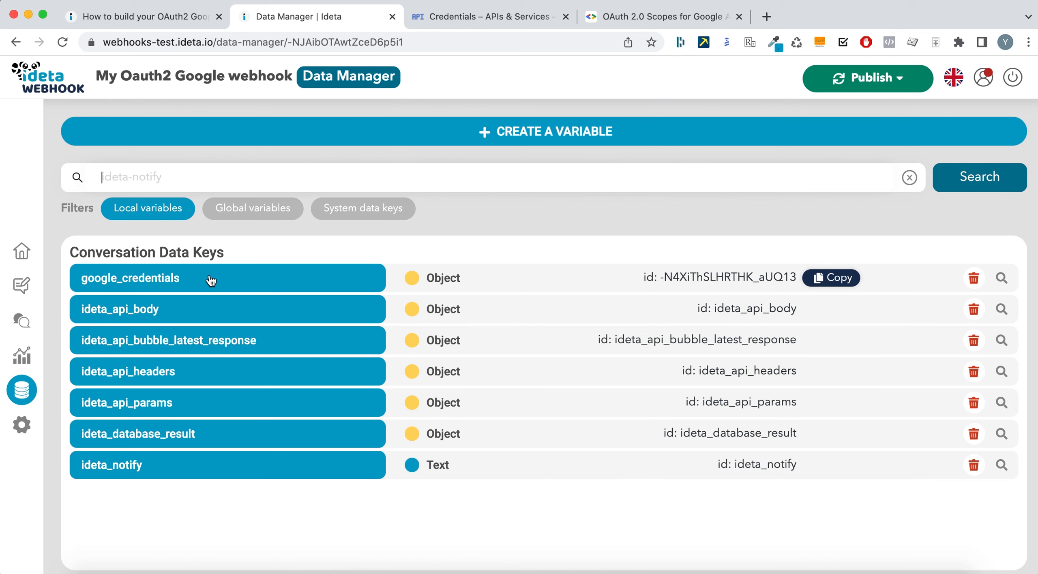
- Paste the new OAuth client ID into the google_client_id global variable
left_click(244, 206)
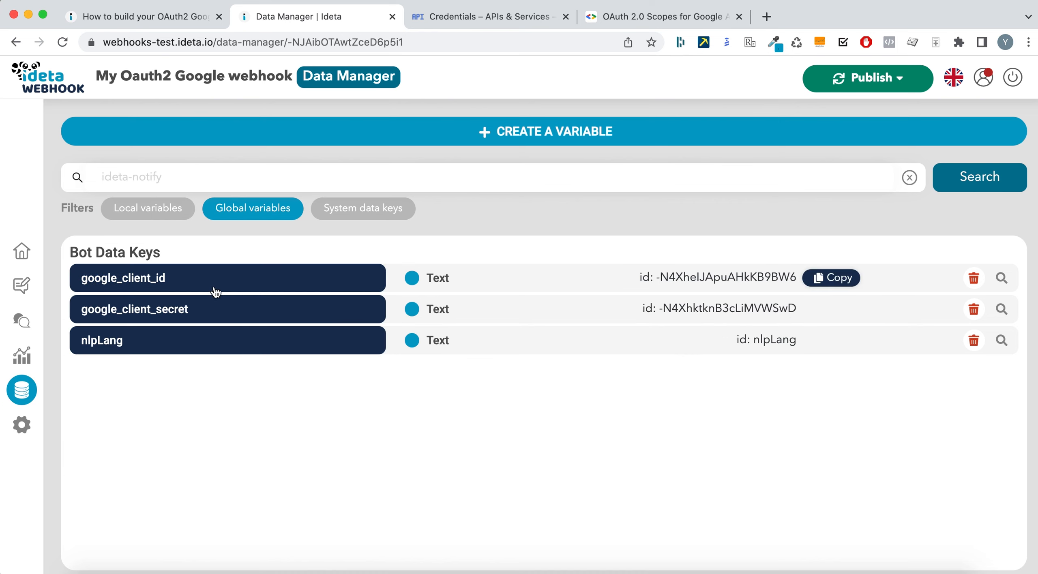
left_click(154, 284)
double_click(331, 389)
key("super+a")
key("super+v")
- Copy the new client secret from Google Cloud and save google_client_id
left_click(625, 16)
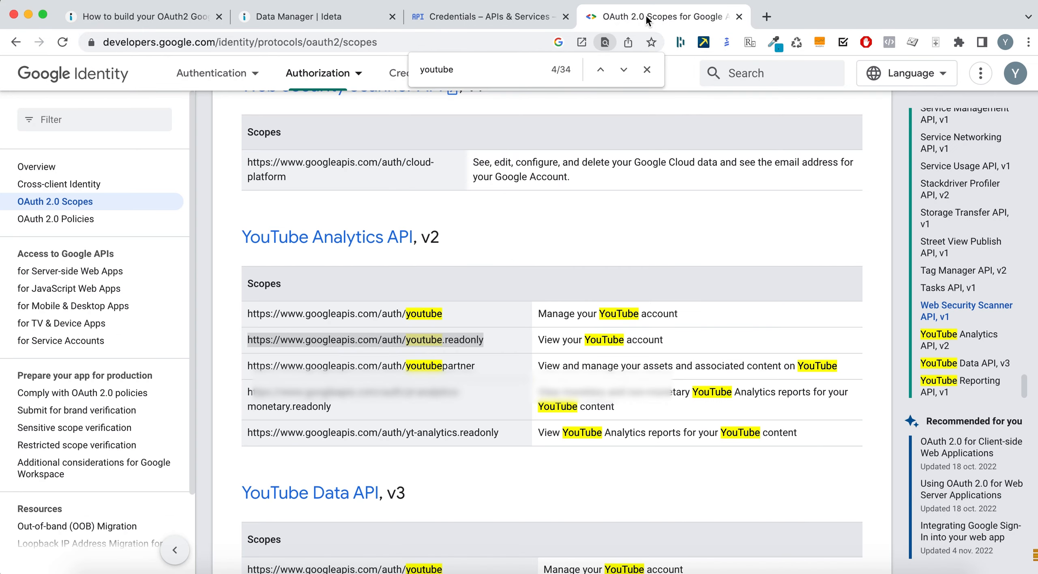
left_click(451, 12)
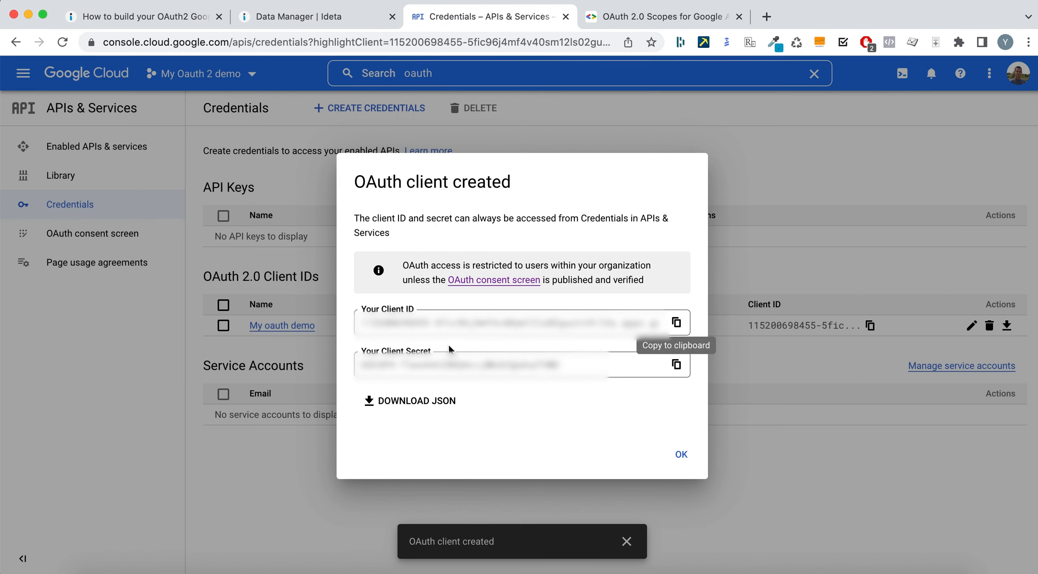
left_click(676, 364)
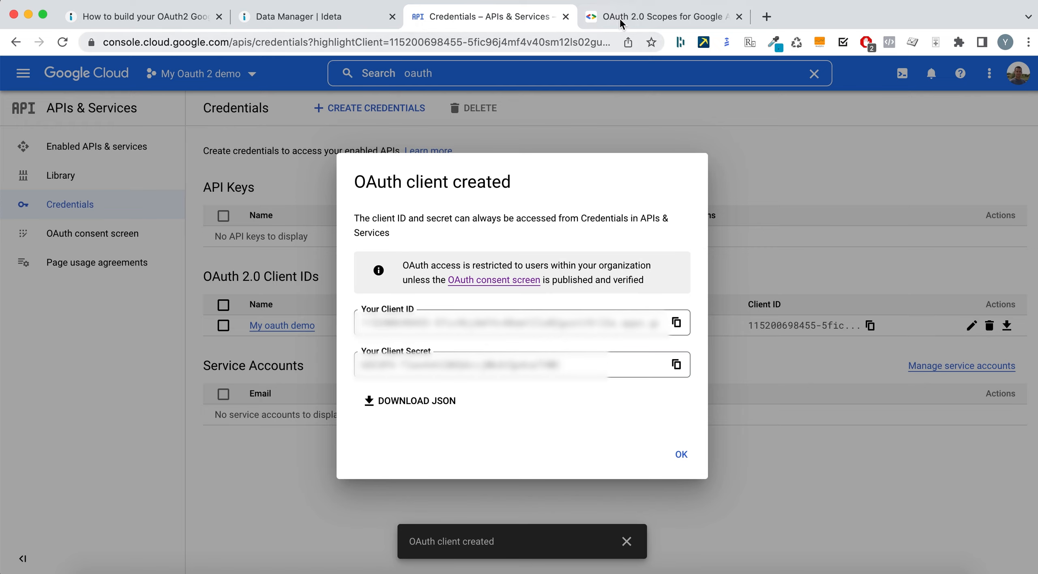
left_click(638, 16)
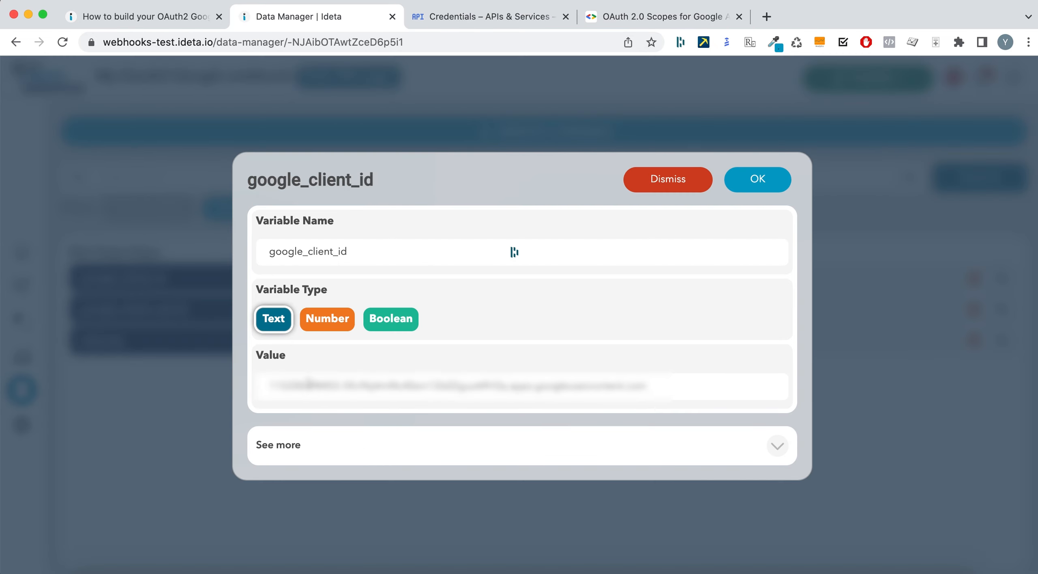
triple_click(309, 382)
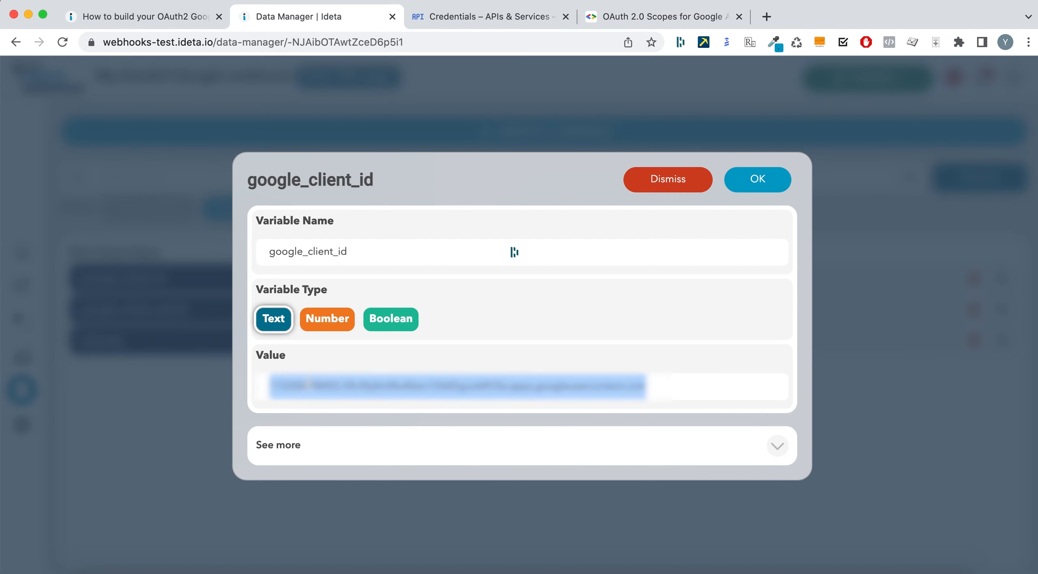
left_click(755, 180)
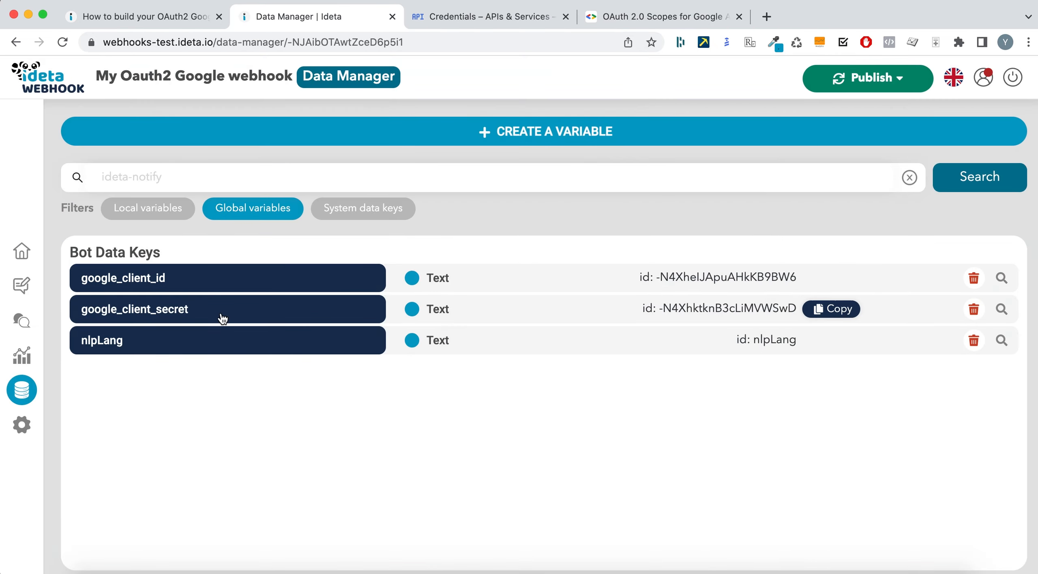
- Store the client secret in google_client_secret and scroll the blog post to Step 4
left_click(223, 318)
triple_click(330, 385)
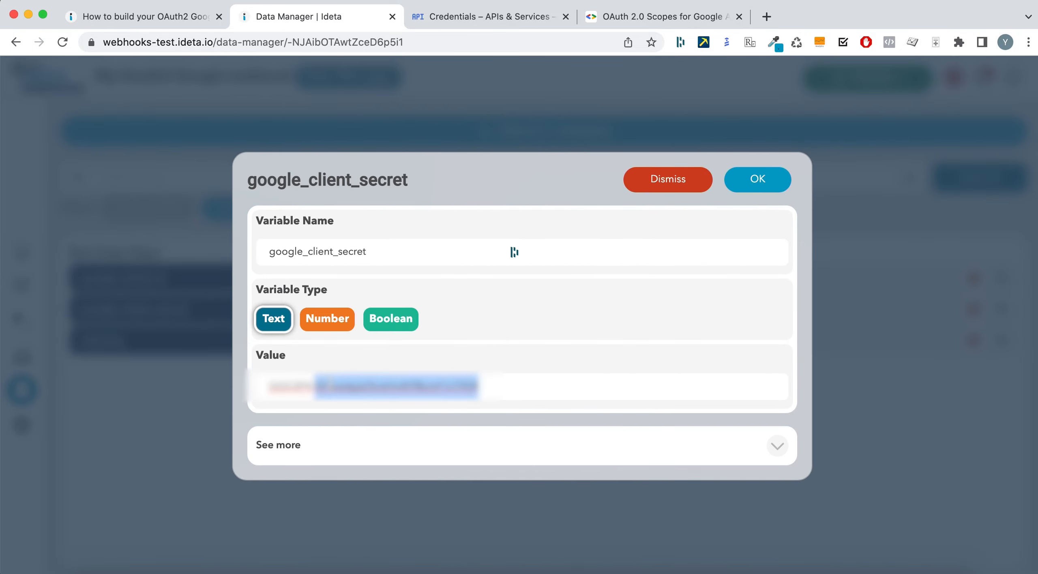
left_click(757, 181)
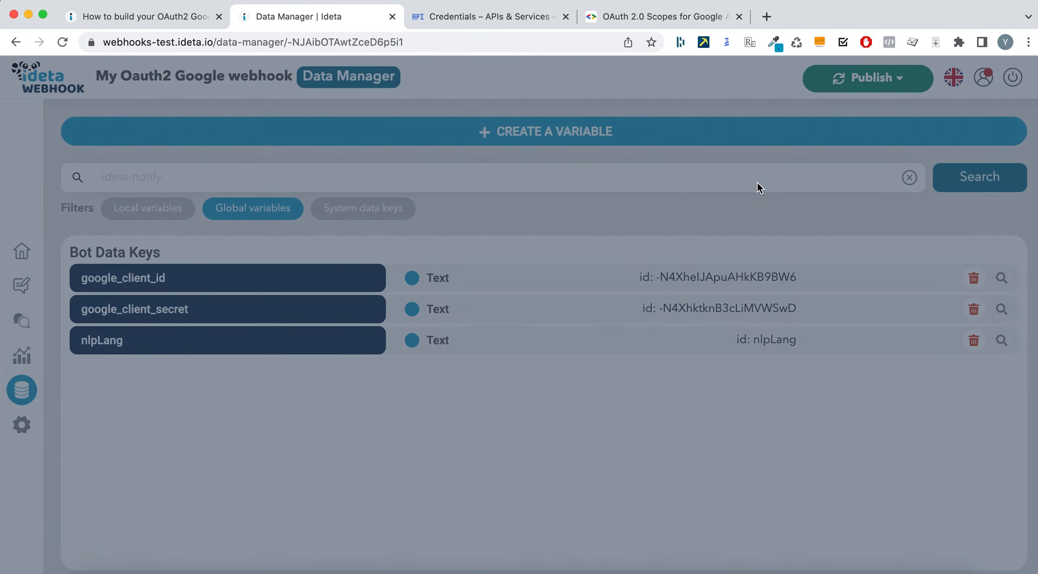
key("super+1")
scroll(414, 433, "down", 3)
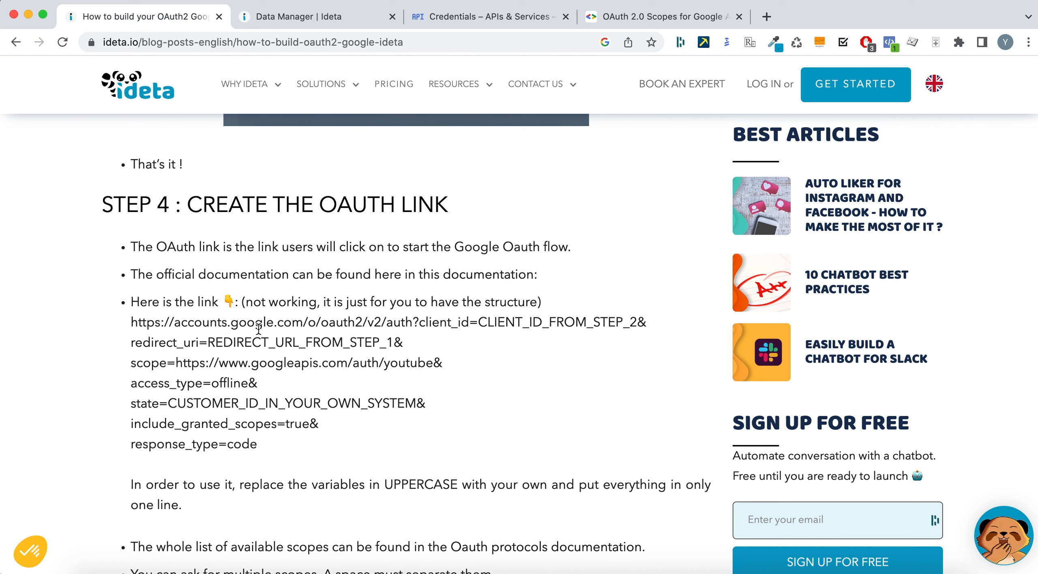
- Paste the blog's example OAuth link into Atom, replacing CLIENT_ID_FROM_STEP_2 with the real client ID
left_click_drag(132, 323, 256, 440)
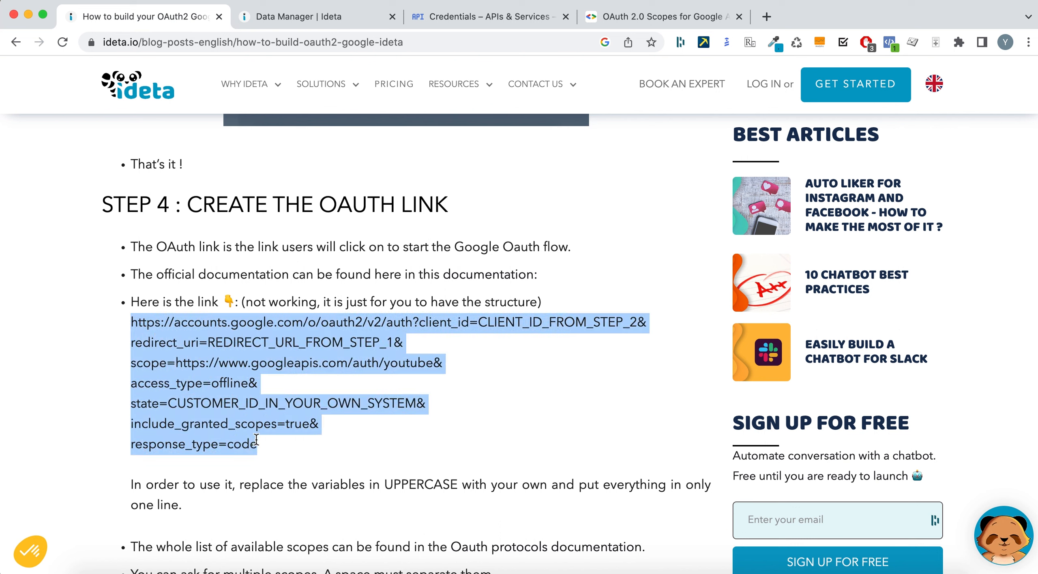
key("super+Tab")
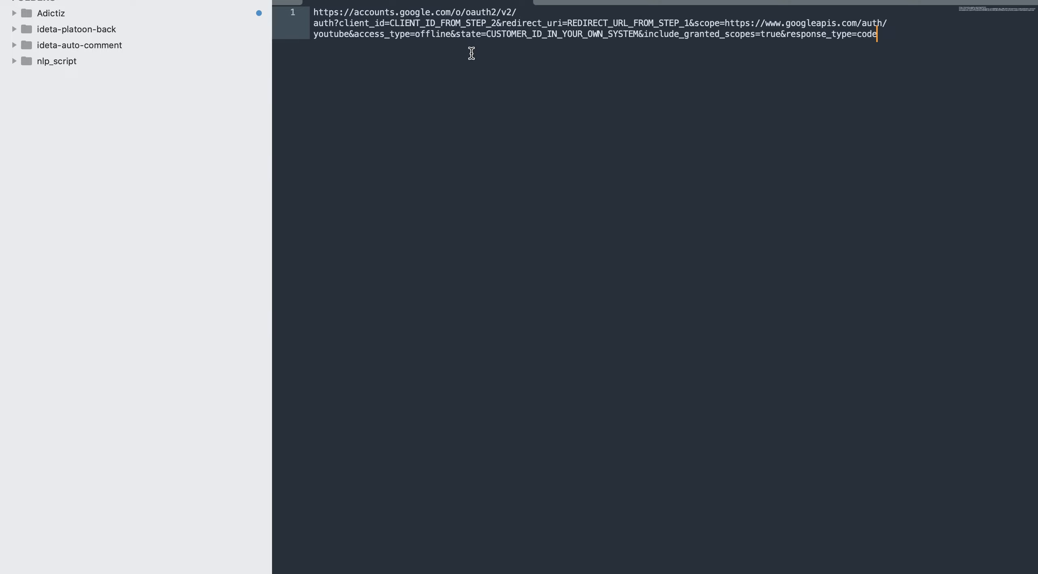
double_click(436, 22)
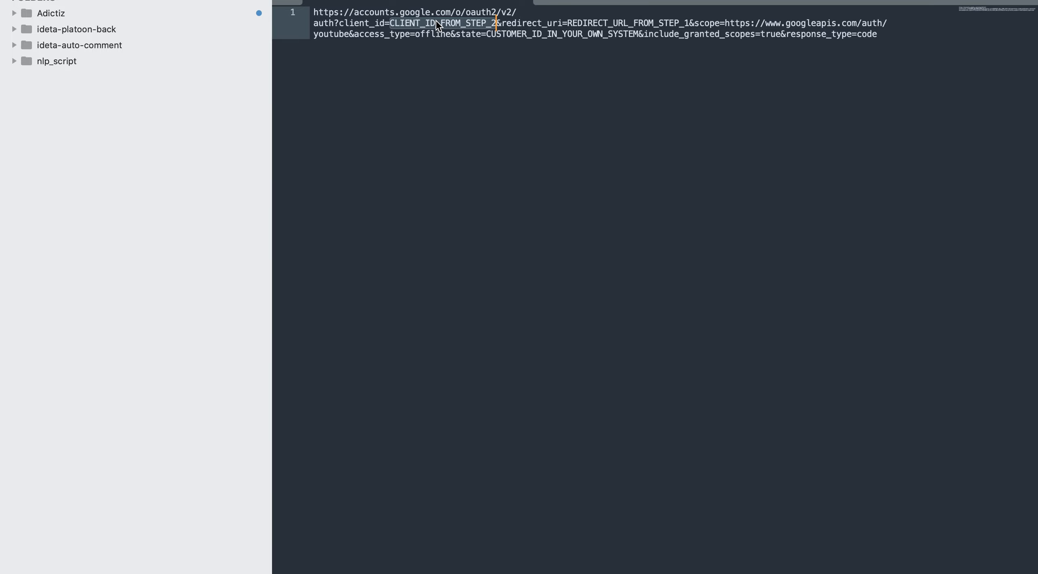
key("super+Tab")
left_click(324, 330)
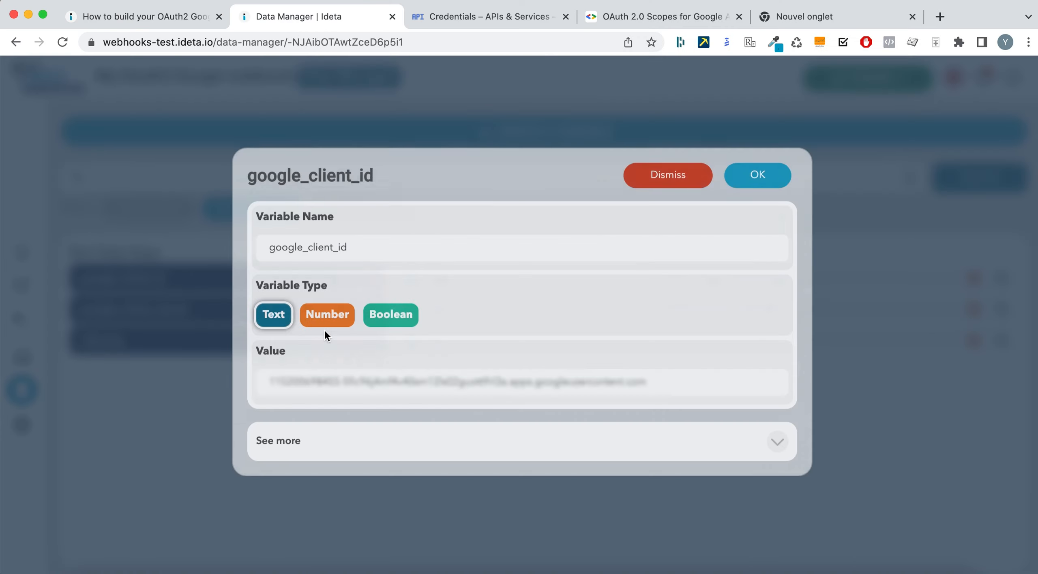
triple_click(372, 385)
key("super+Tab")
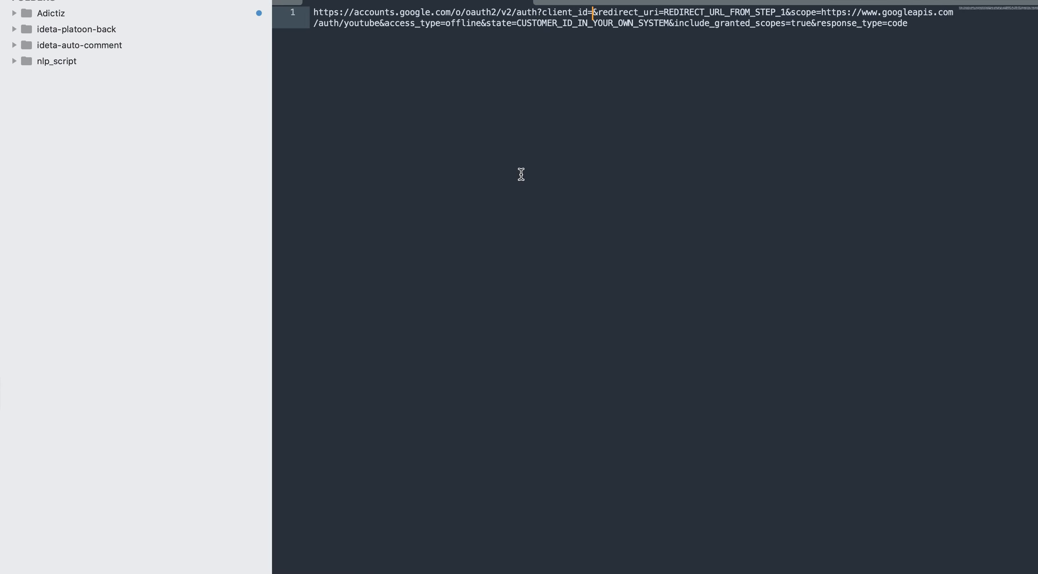
key("super+v")
- Replace REDIRECT_URL_FROM_STEP_1 with the webhook's Publish endpoint URL
double_click(425, 23)
key("BackSpace")
key("super+Tab")
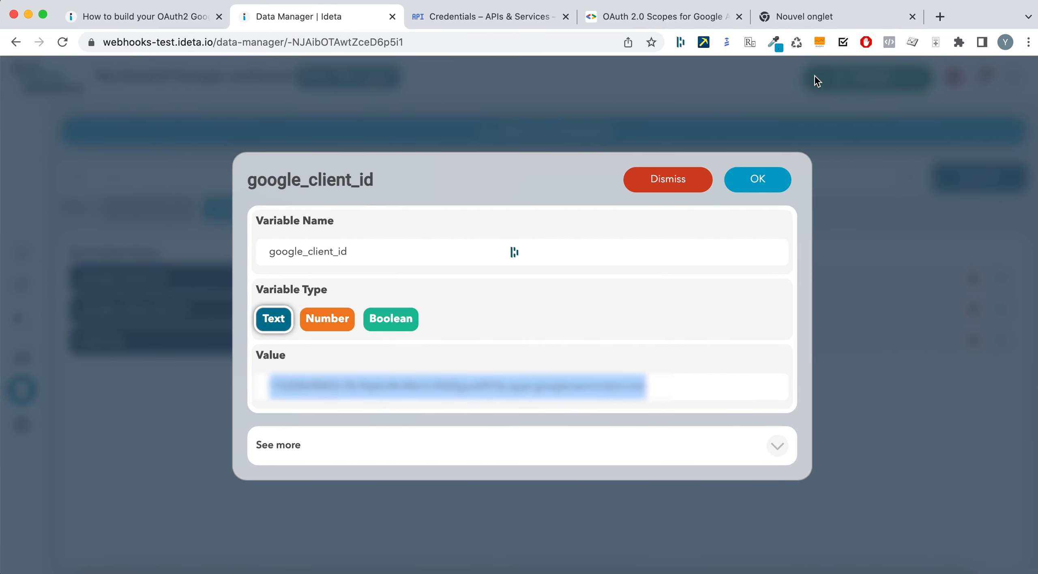
left_click(667, 179)
left_click(916, 85)
left_click(985, 158)
key("super+Tab")
key("super+v")
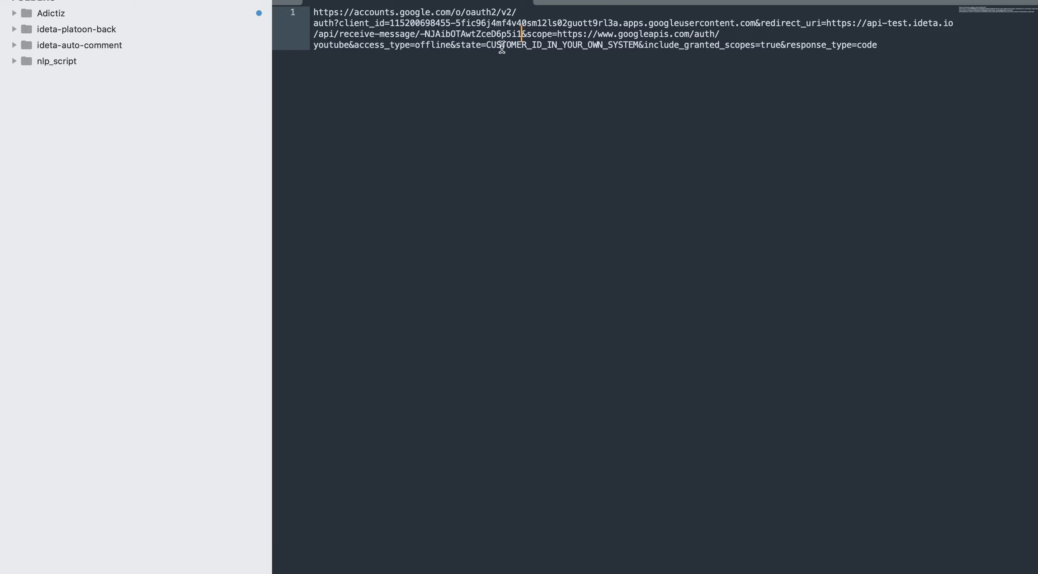
- Select and copy the completed one-line OAuth link
double_click(524, 45)
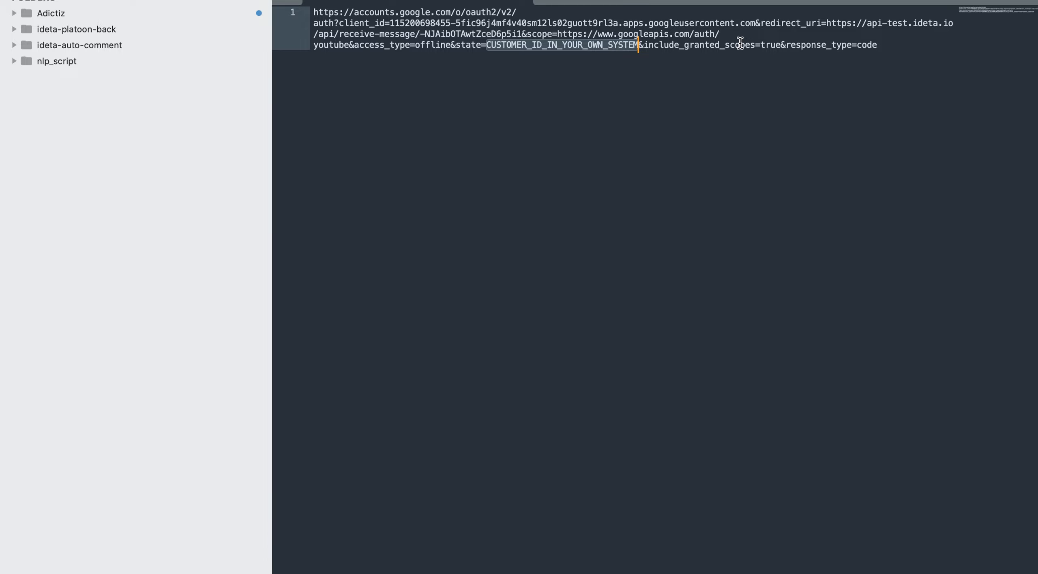
left_click_drag(890, 42, 313, 15)
key("ctrl+Left")
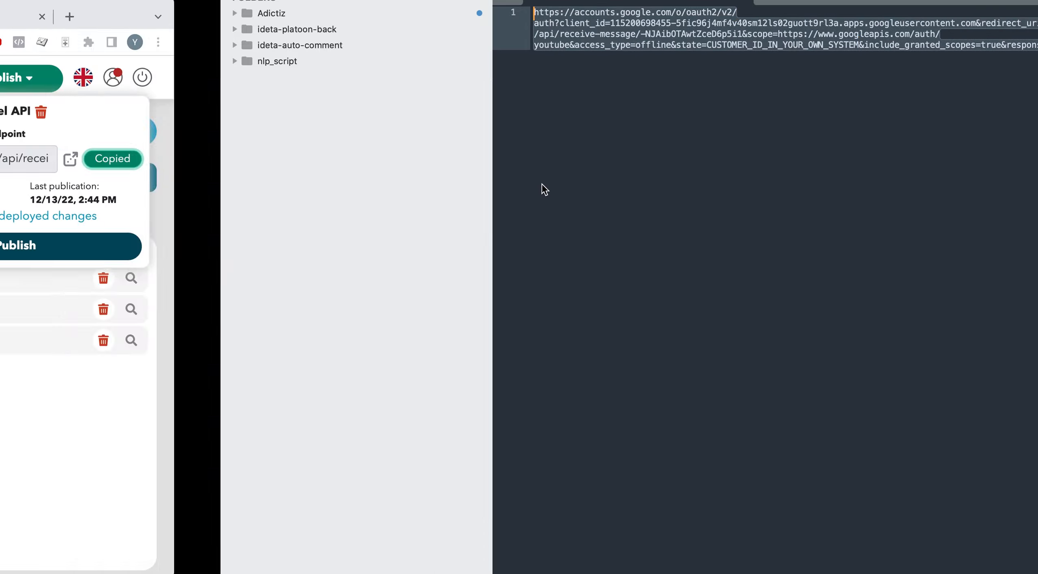
left_click(846, 19)
- Load the OAuth link, choose the Google account, and allow demo Oauth2, getting {"success":true}
key("Return")
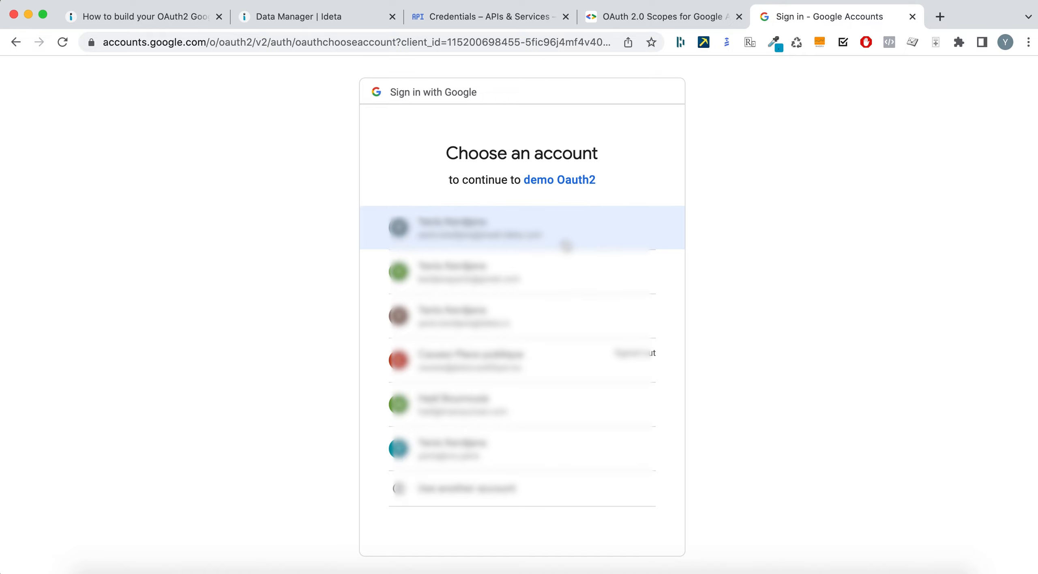
left_click(531, 314)
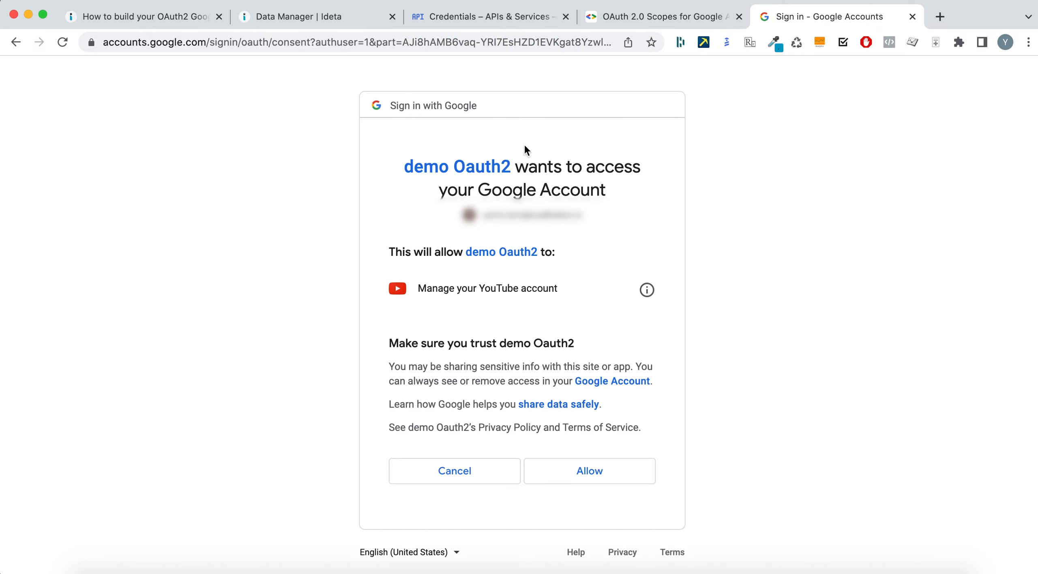
left_click(616, 479)
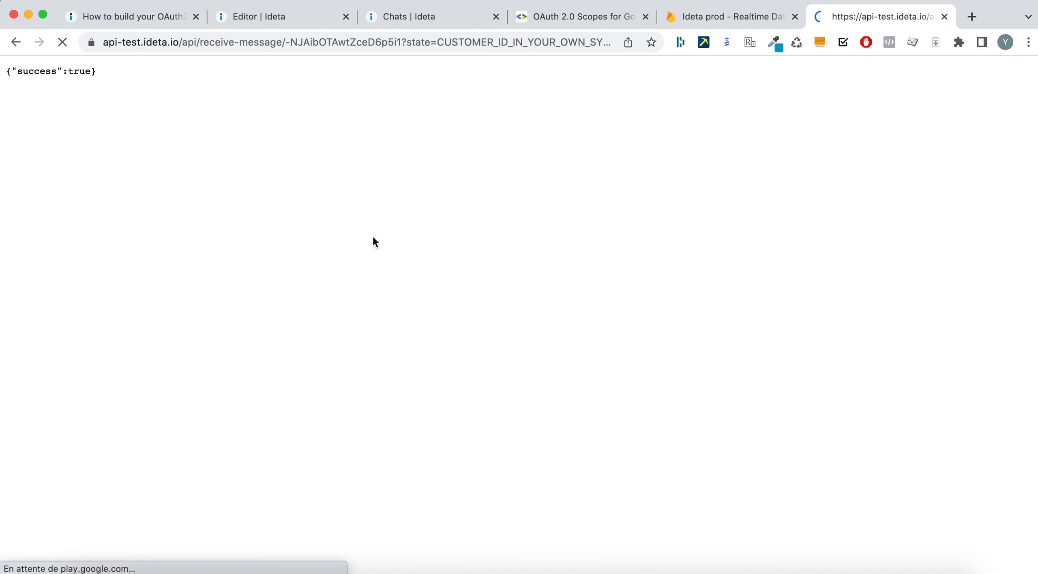
triple_click(29, 75)
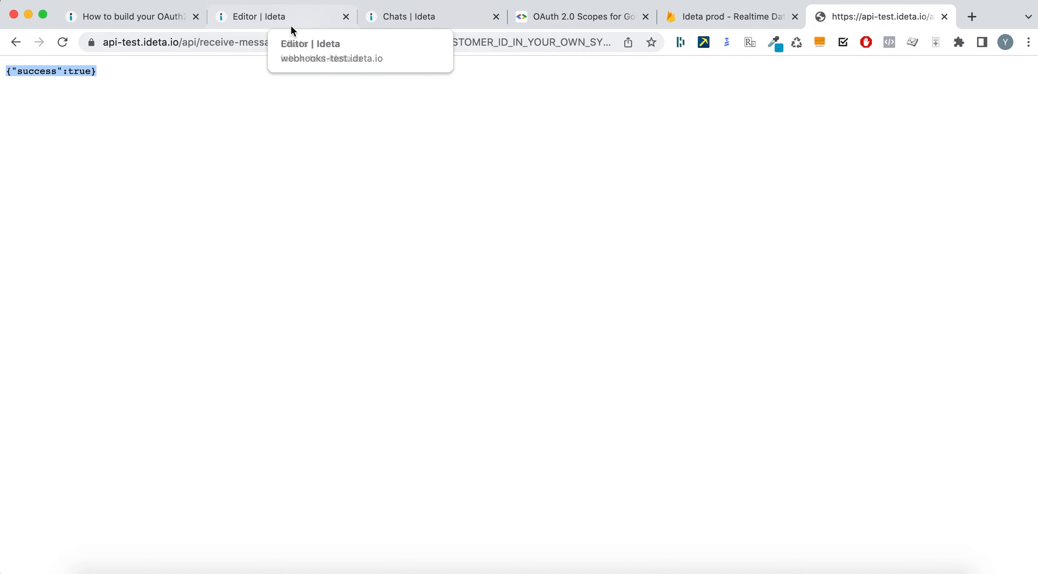
- In the newest chat's Conv. data, expand google_credentials to view the YouTube access token
left_click(413, 18)
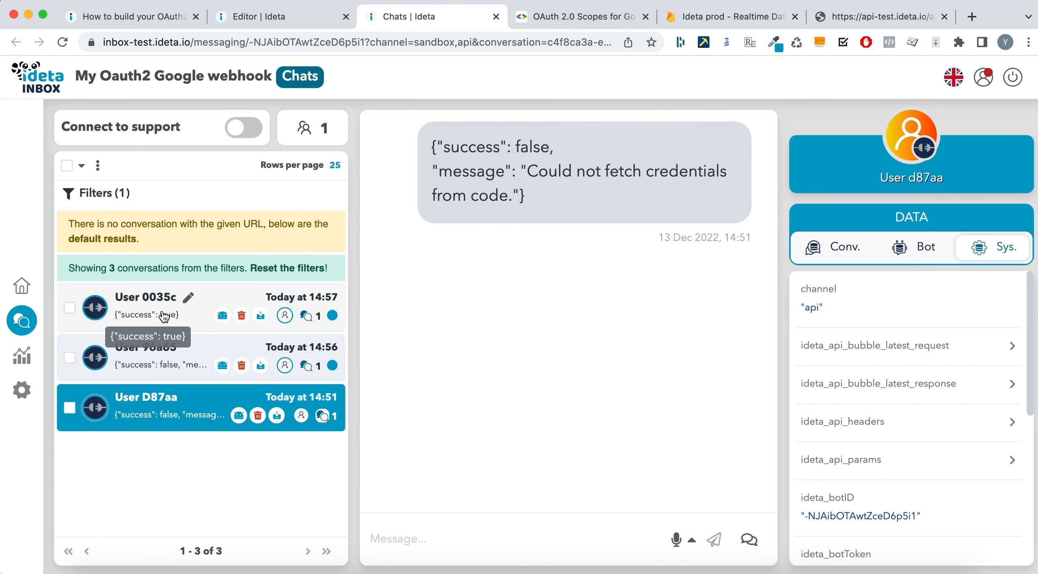
left_click(134, 316)
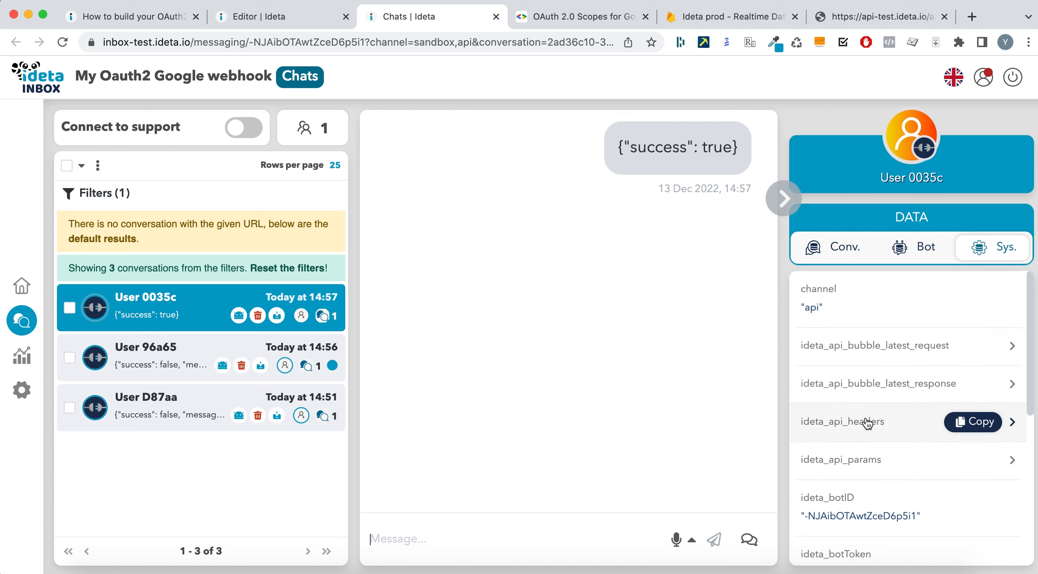
left_click(839, 247)
left_click(883, 289)
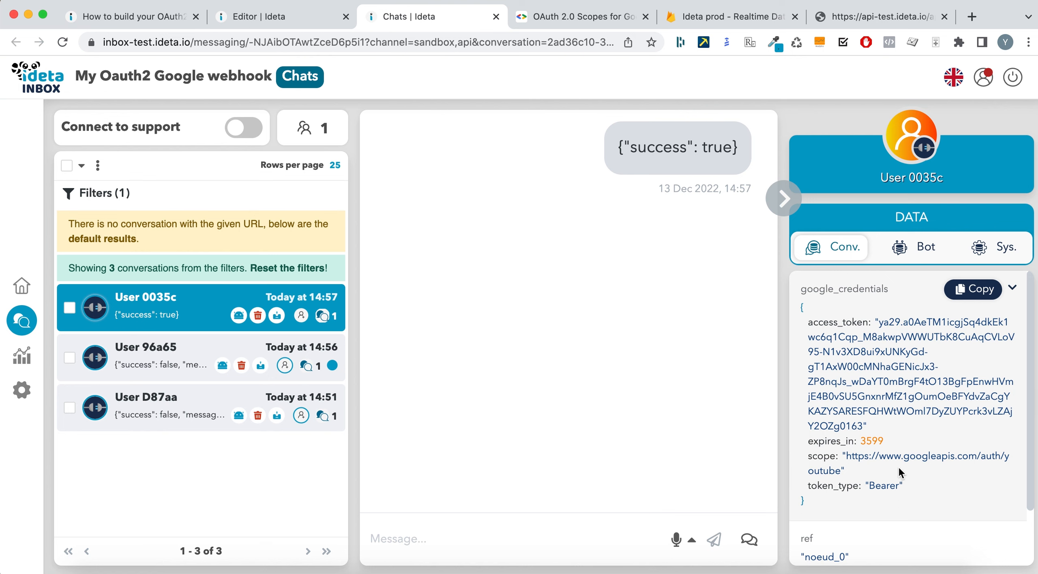
scroll(898, 468, "down", 2)
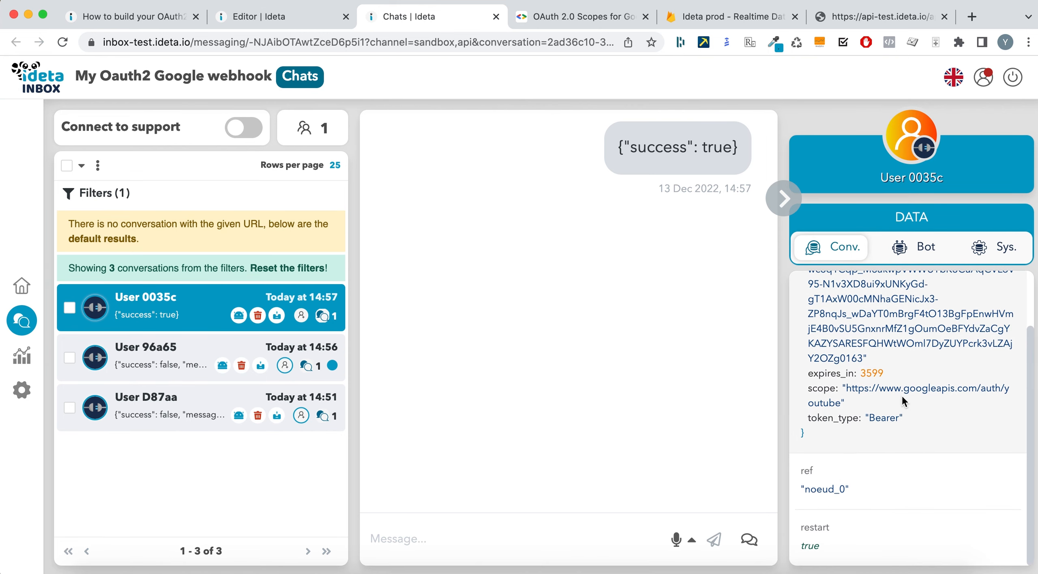
scroll(911, 373, "up", 2)
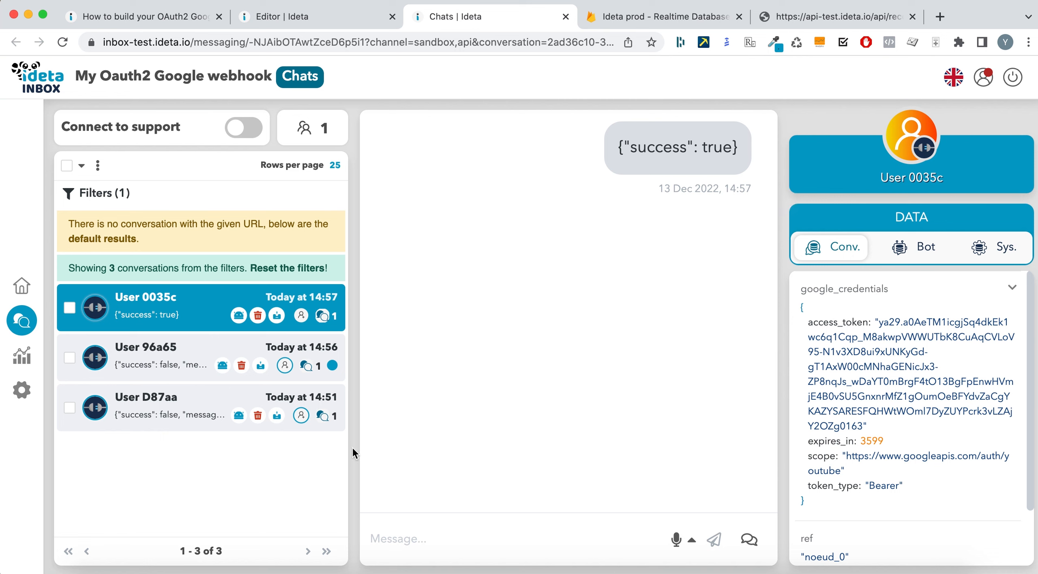
left_click(267, 18)
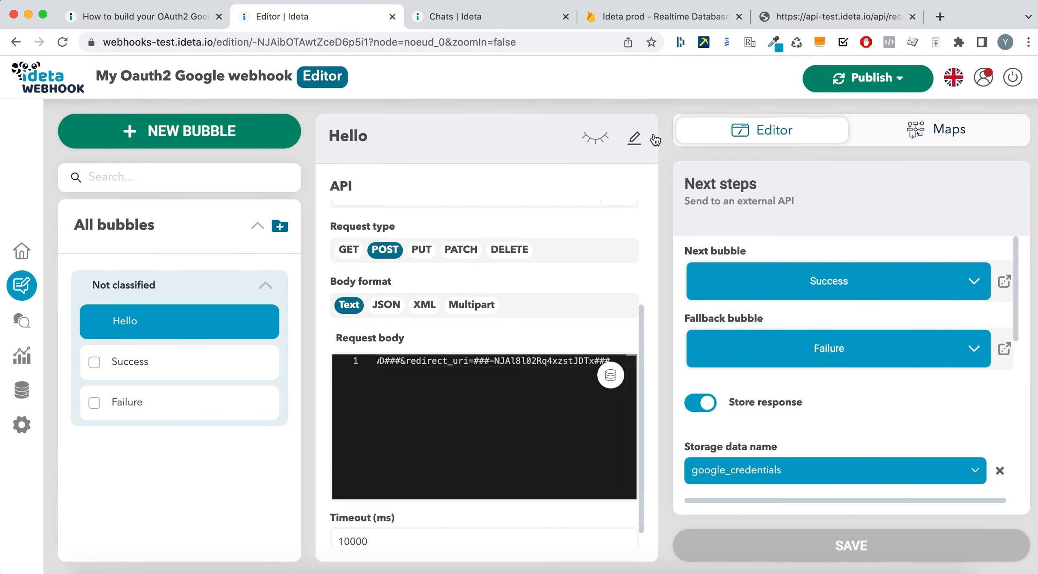
- Zoom out on the Hello-to-Success flow map, then browse the NEW BUBBLE type list
left_click(993, 123)
left_click(405, 190)
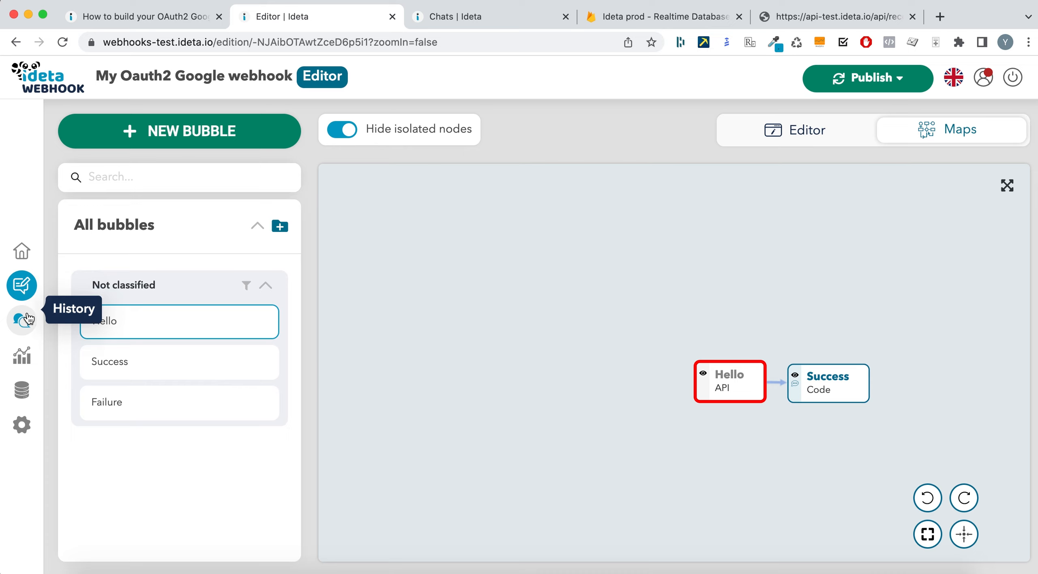
left_click(192, 132)
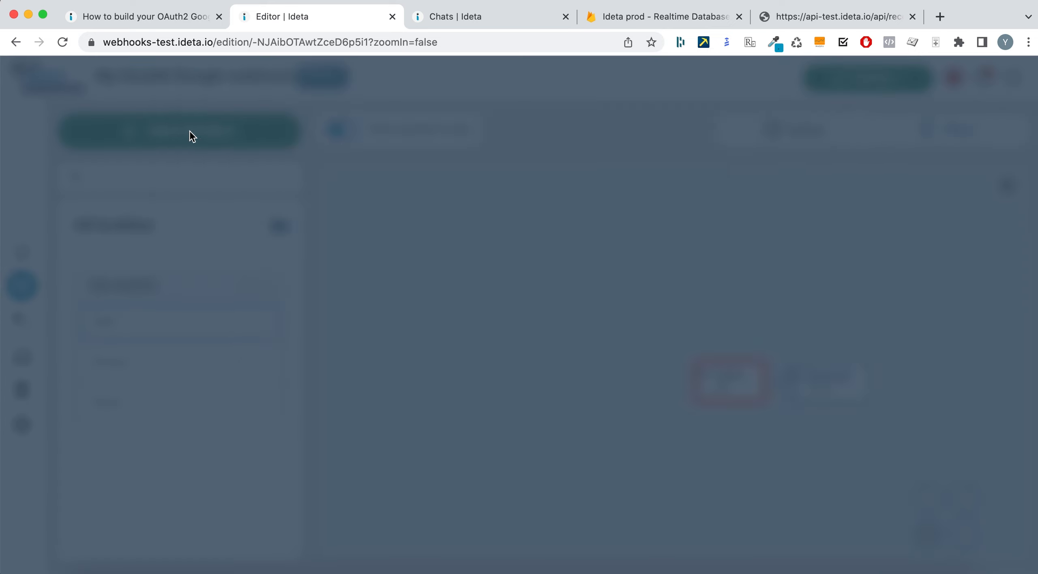
scroll(668, 403, "down", 3)
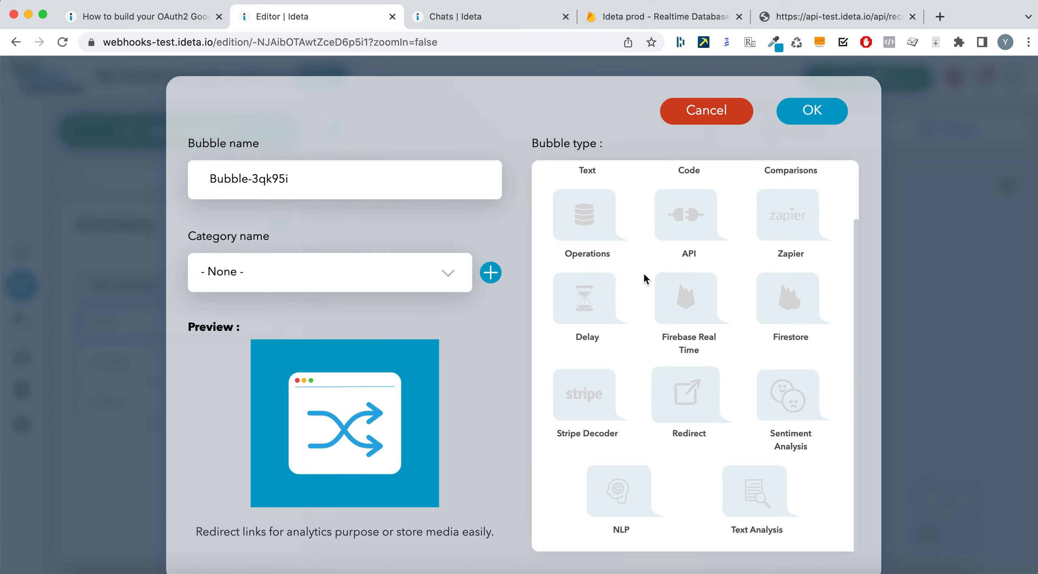
scroll(643, 273, "up", 3)
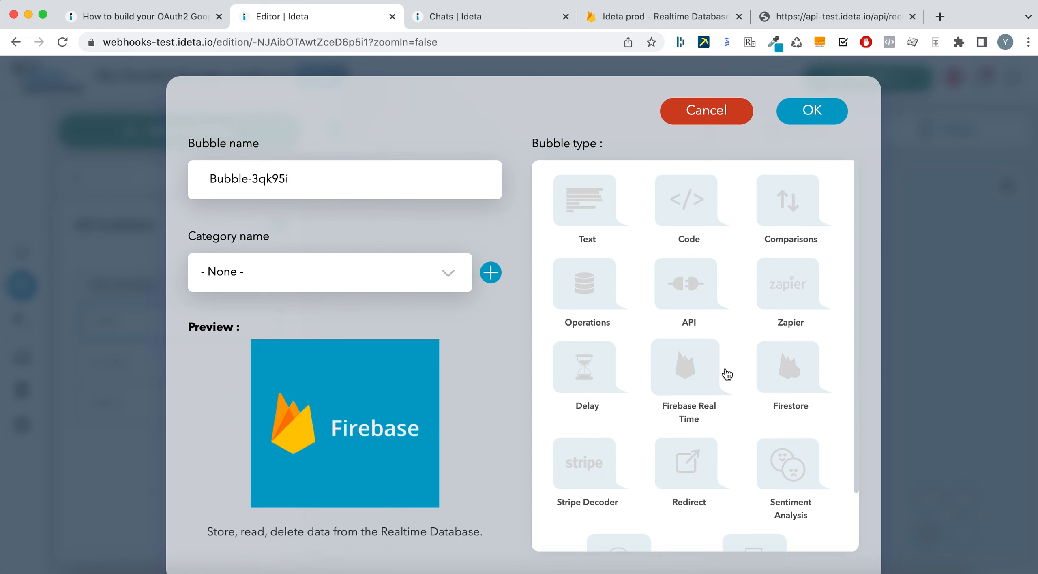